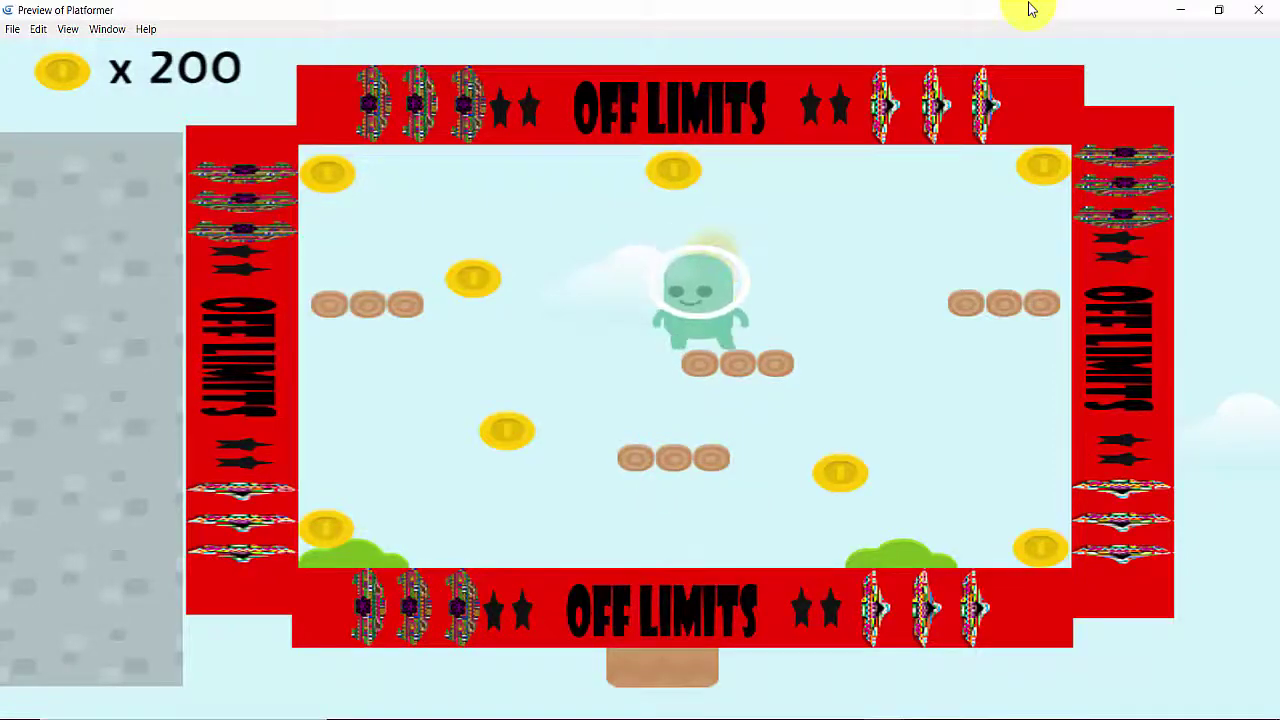
# Playtest the platformer by running and jumping the character through the coins inside the barrier frame.
pyautogui.press('Right')
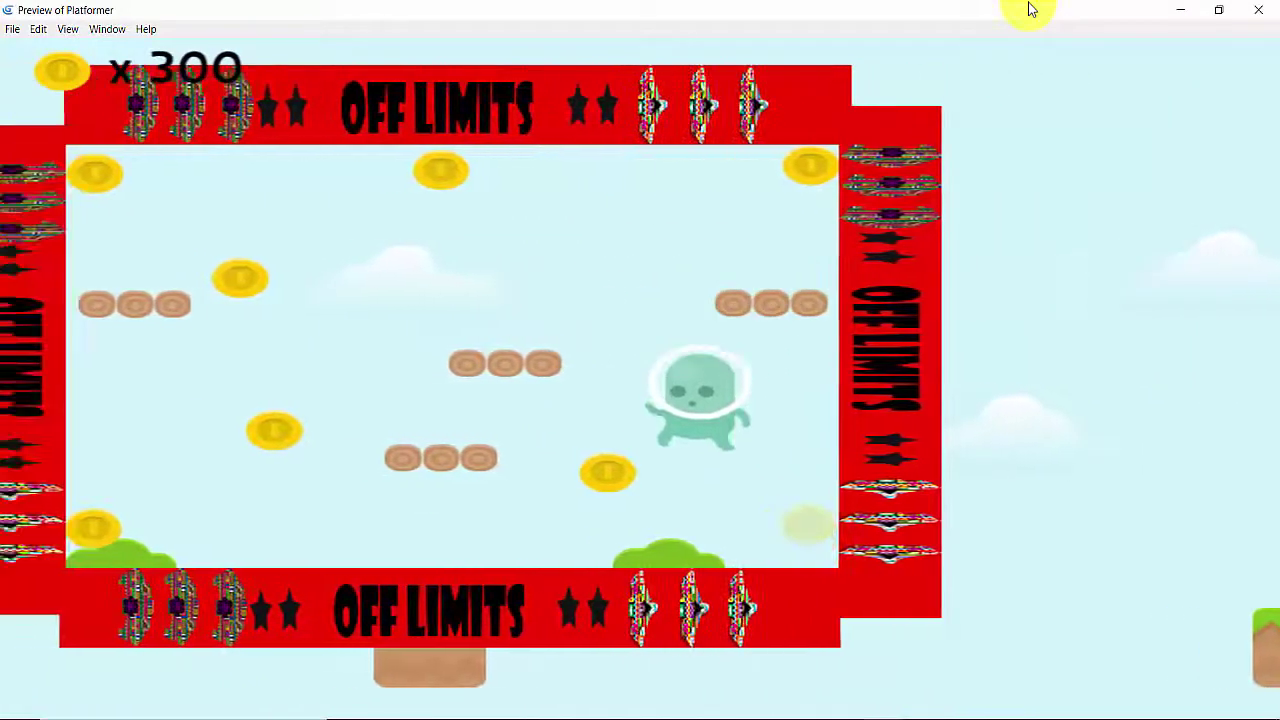
pyautogui.press('Left')
pyautogui.press('space')
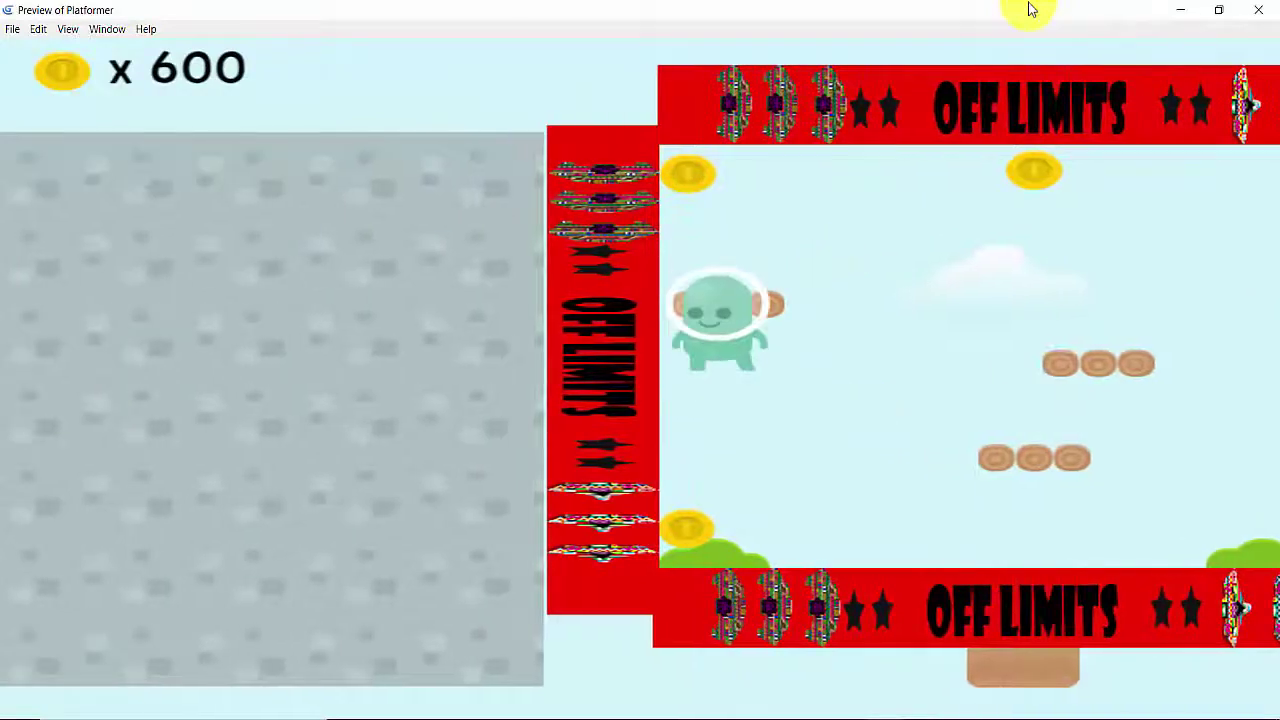
pyautogui.press('Right')
pyautogui.press('Left')
pyautogui.press('Right')
pyautogui.press('space')
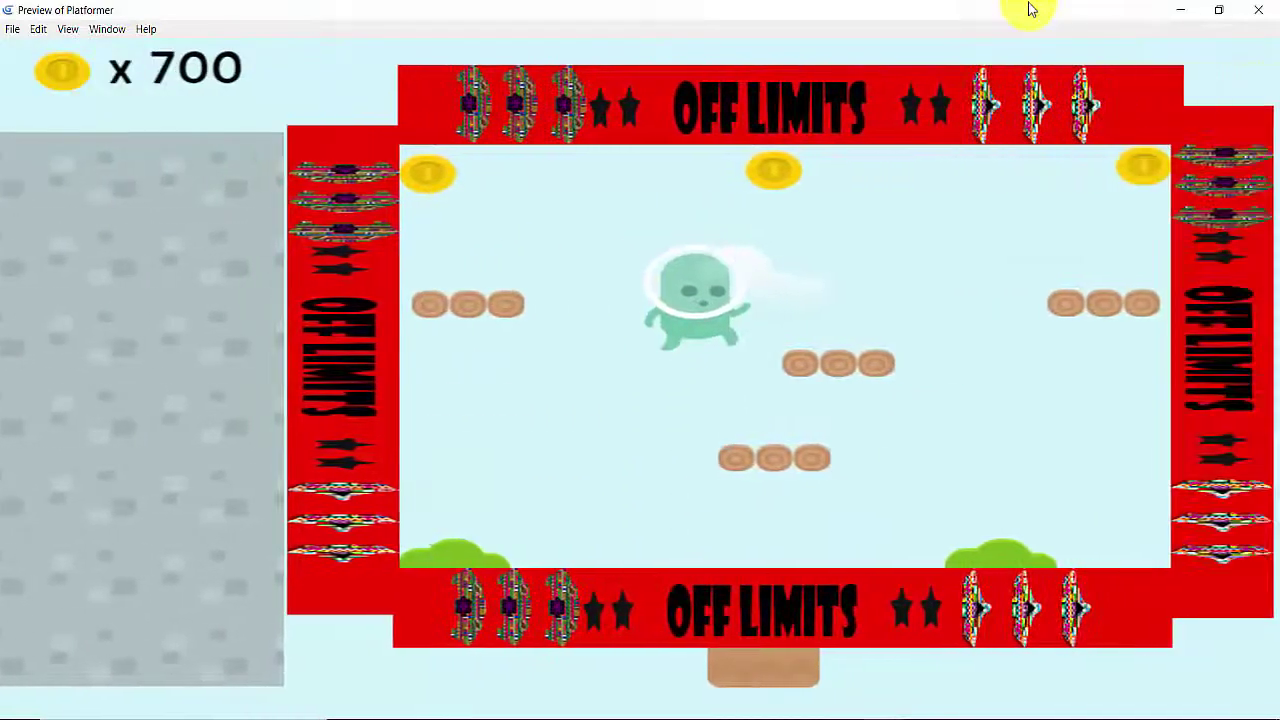
pyautogui.press('Left')
pyautogui.press('space')
pyautogui.press('Right')
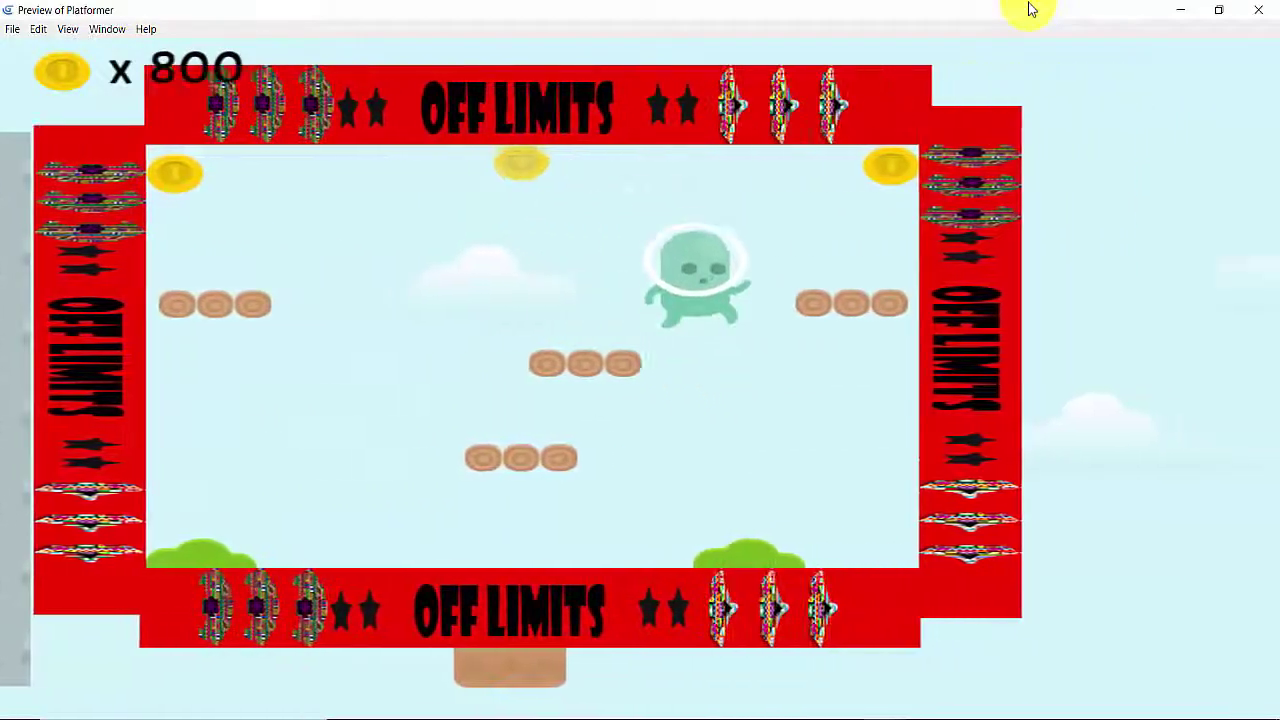
# Test that the barriers contain the character by running and jumping between the floating platforms and frame sides, and close the preview.
pyautogui.press('Left')
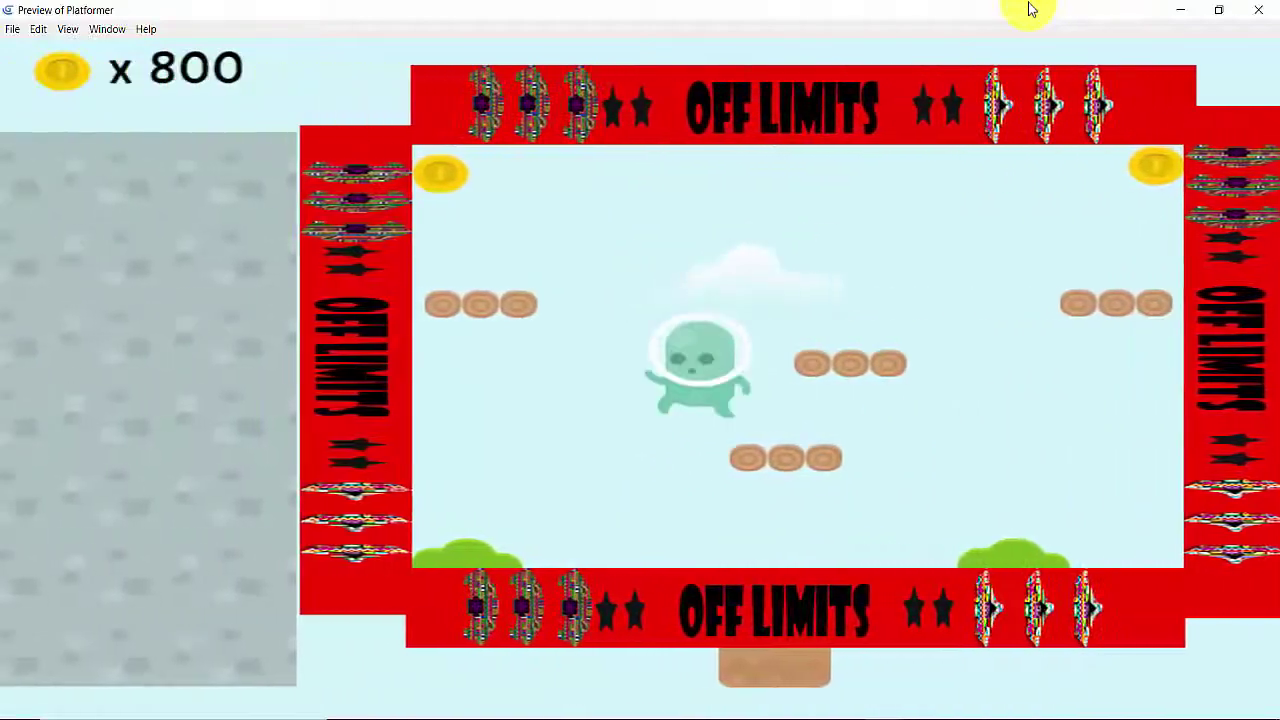
pyautogui.press('space')
pyautogui.press('Right')
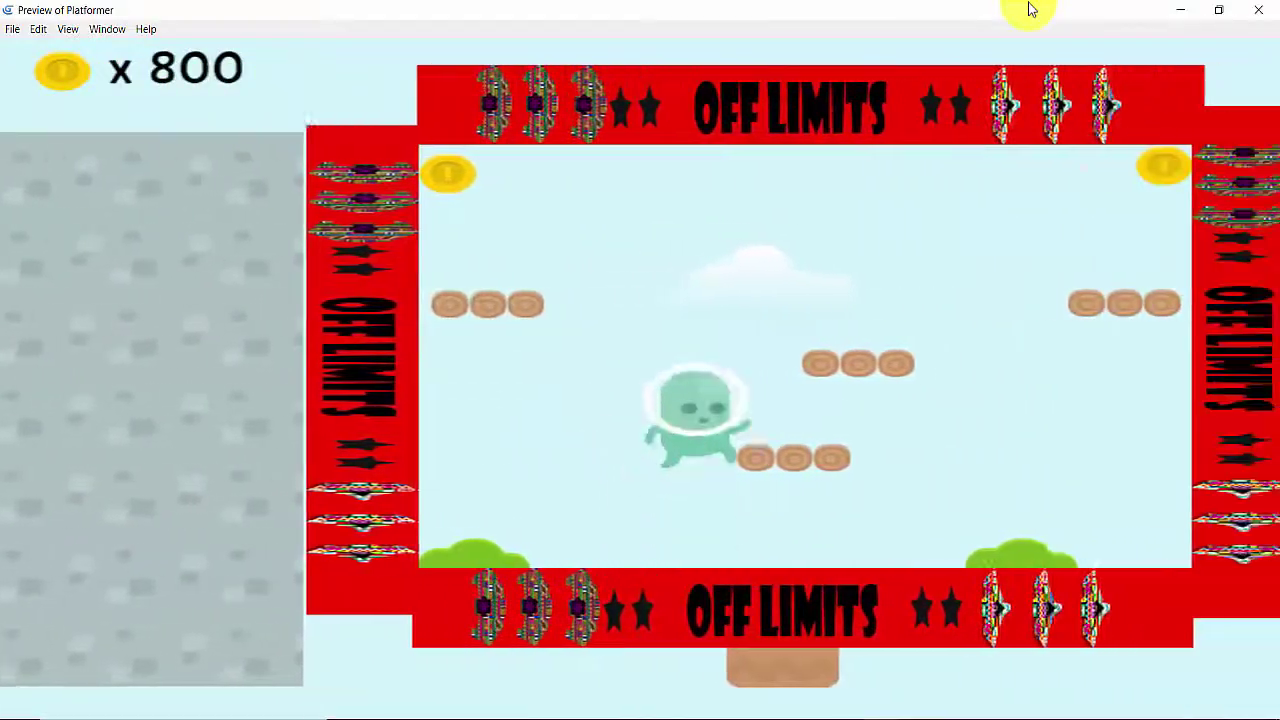
pyautogui.press('Right')
pyautogui.press('space')
pyautogui.press('Left')
pyautogui.press('space')
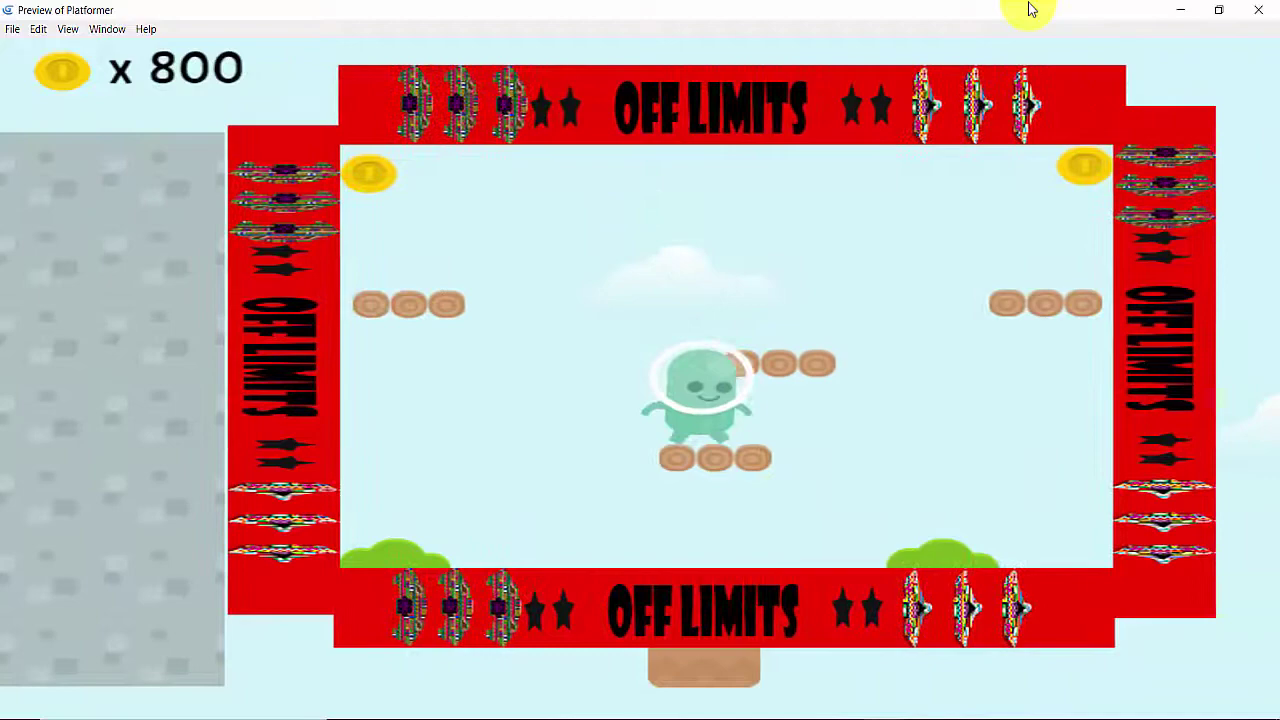
pyautogui.press('space')
pyautogui.press('Right')
pyautogui.press('Left')
pyautogui.press('Right')
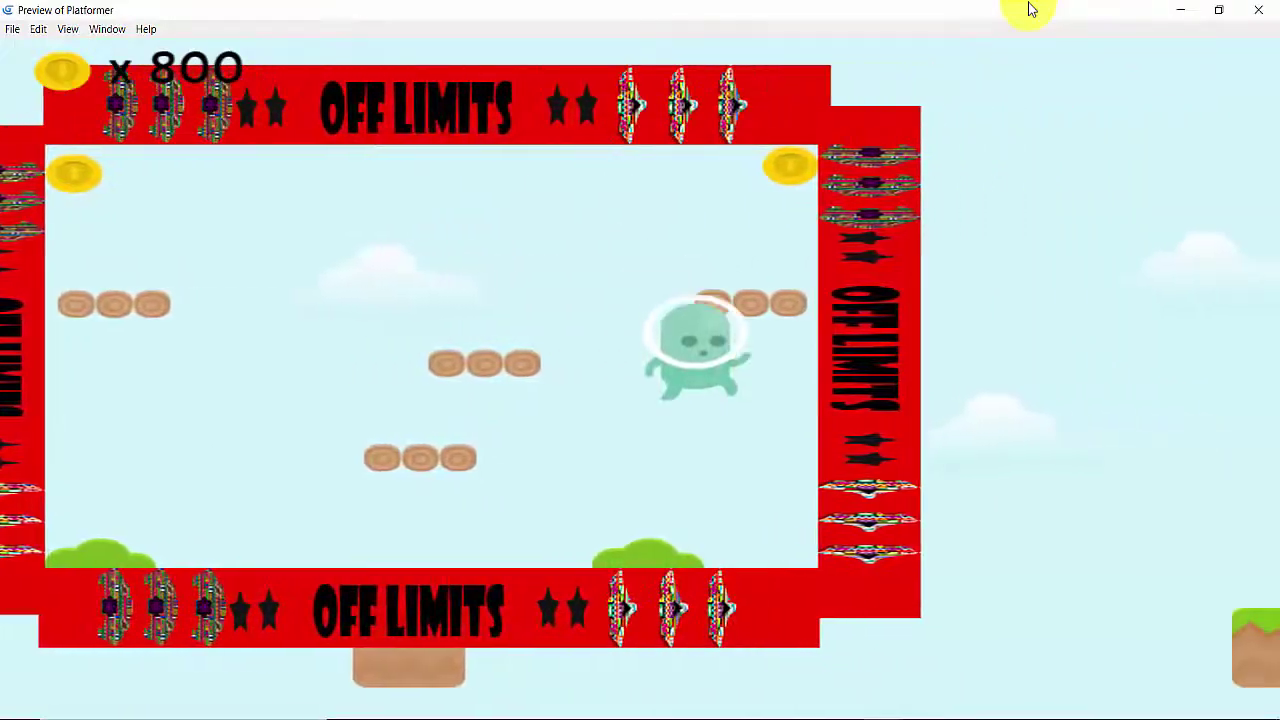
pyautogui.press('space')
pyautogui.press('Left')
pyautogui.press('space')
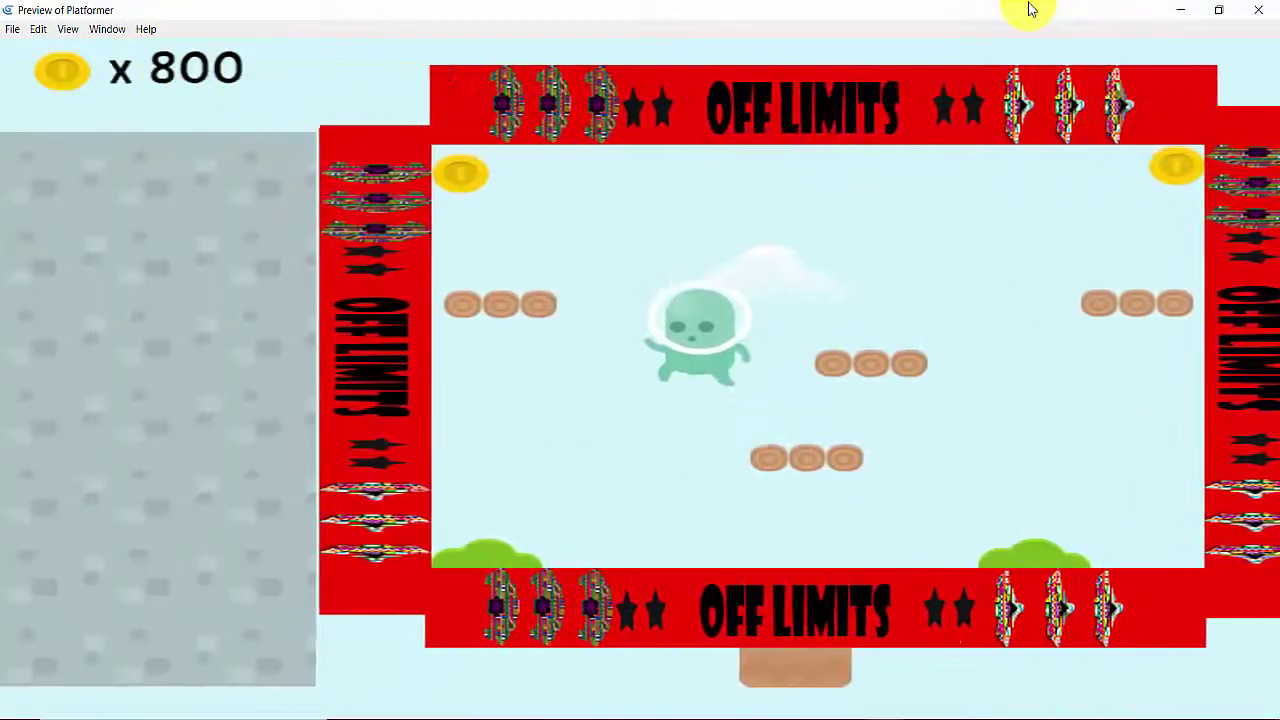
pyautogui.press('Left')
pyautogui.press('space')
pyautogui.press('Right')
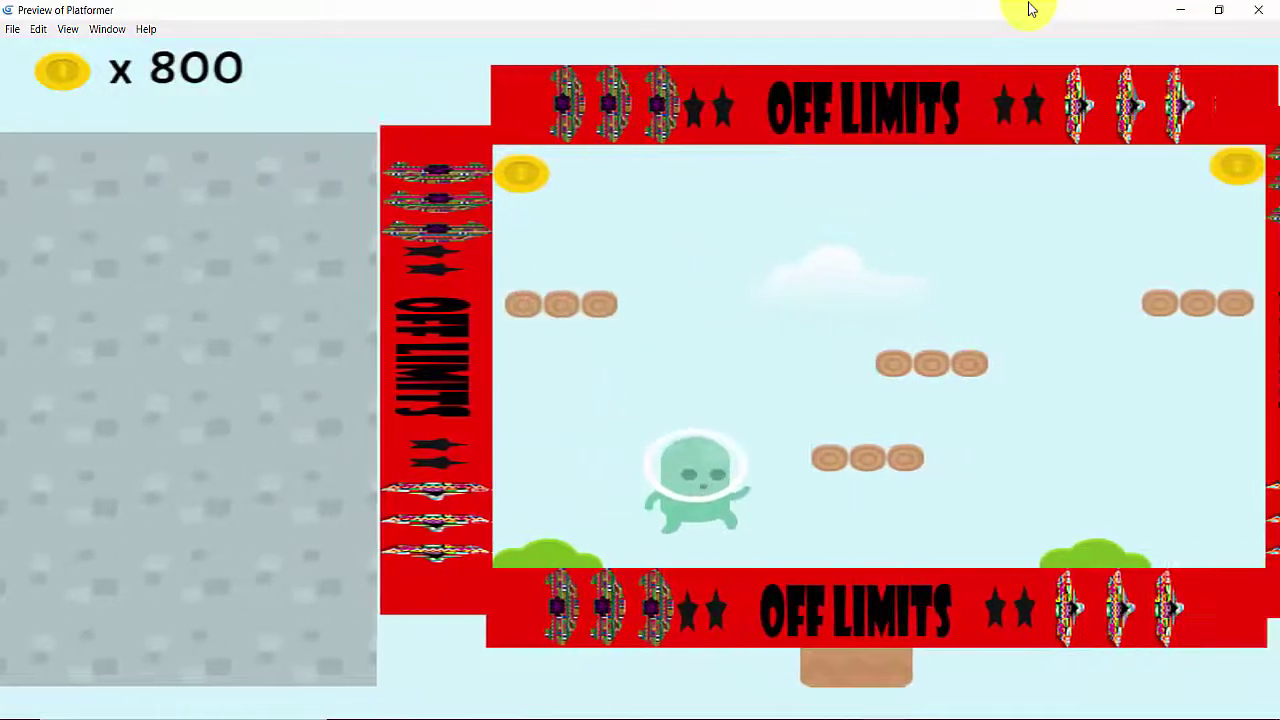
pyautogui.press('space')
pyautogui.press('Right')
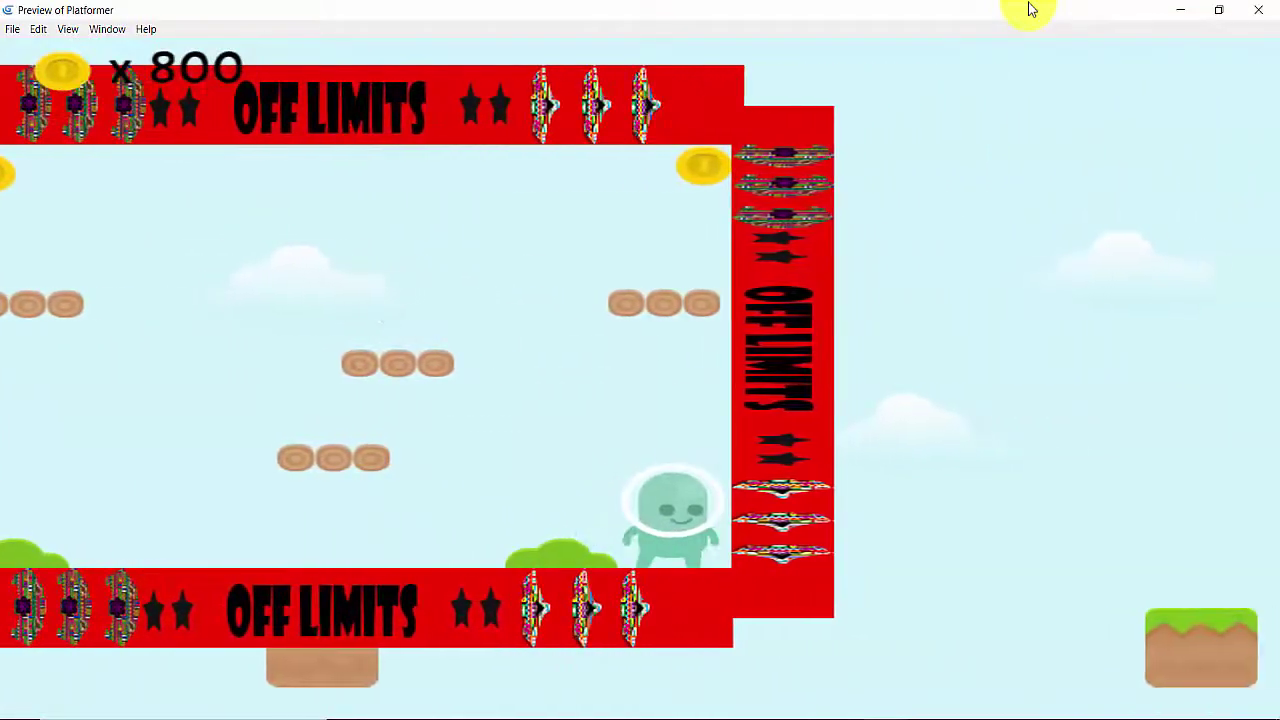
pyautogui.press('Left')
pyautogui.press('Left')
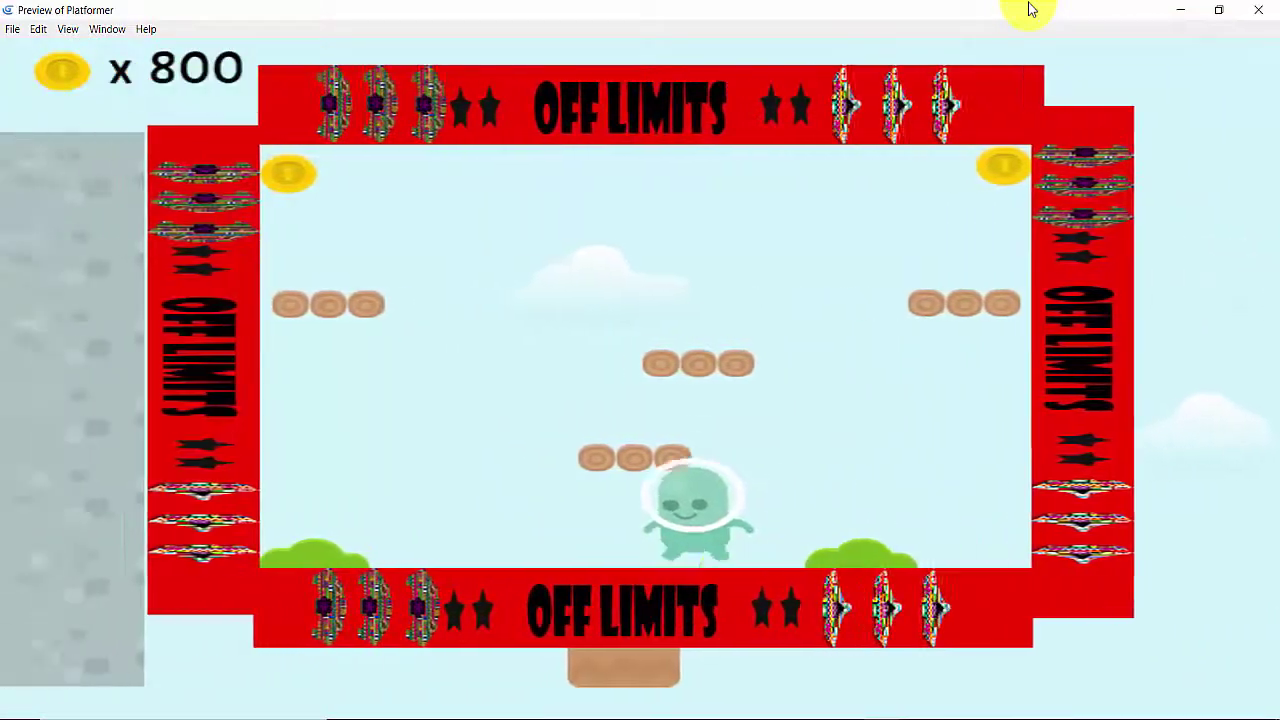
pyautogui.press('Right')
pyautogui.press('space')
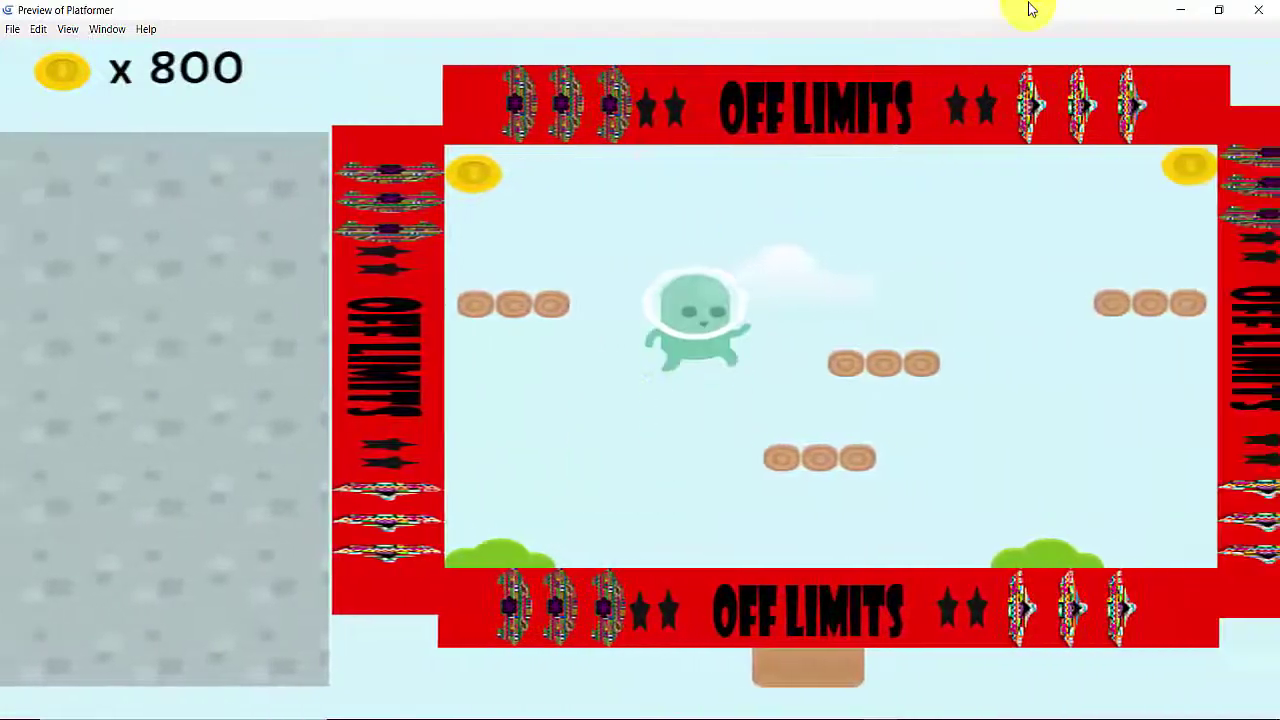
pyautogui.press('space')
pyautogui.press('Left')
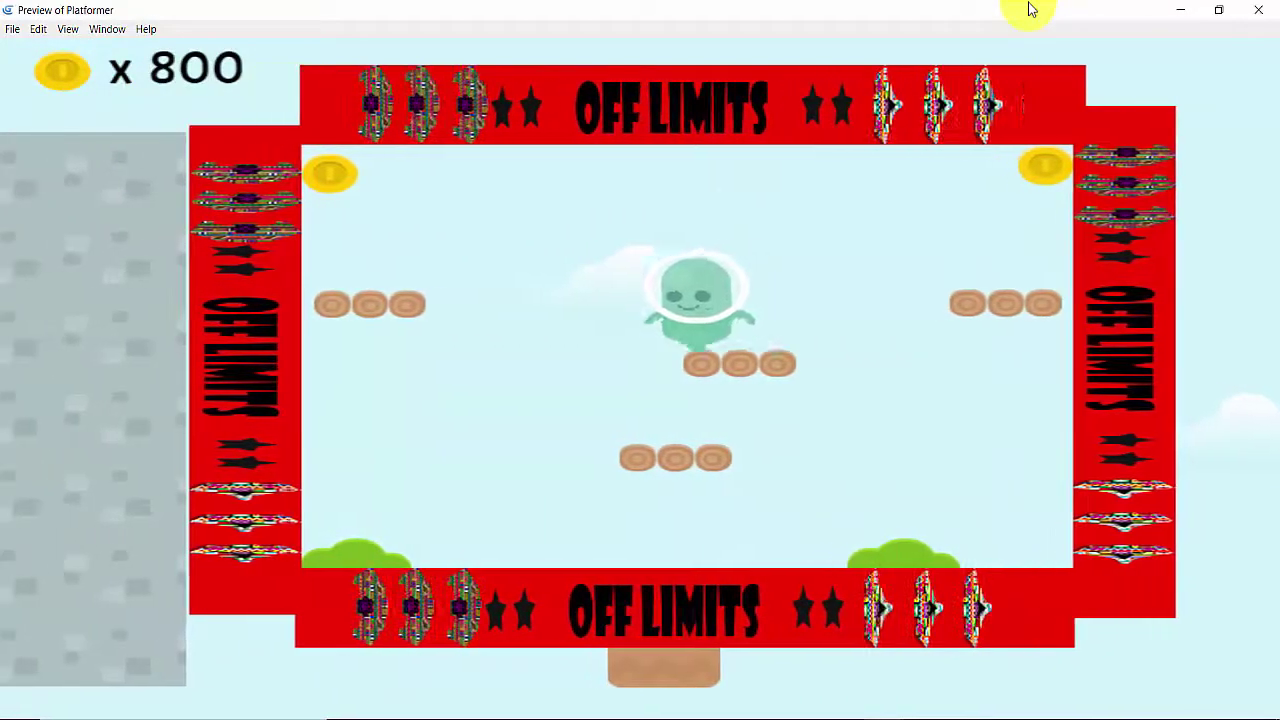
pyautogui.press('Right')
pyautogui.press('space')
pyautogui.press('Right')
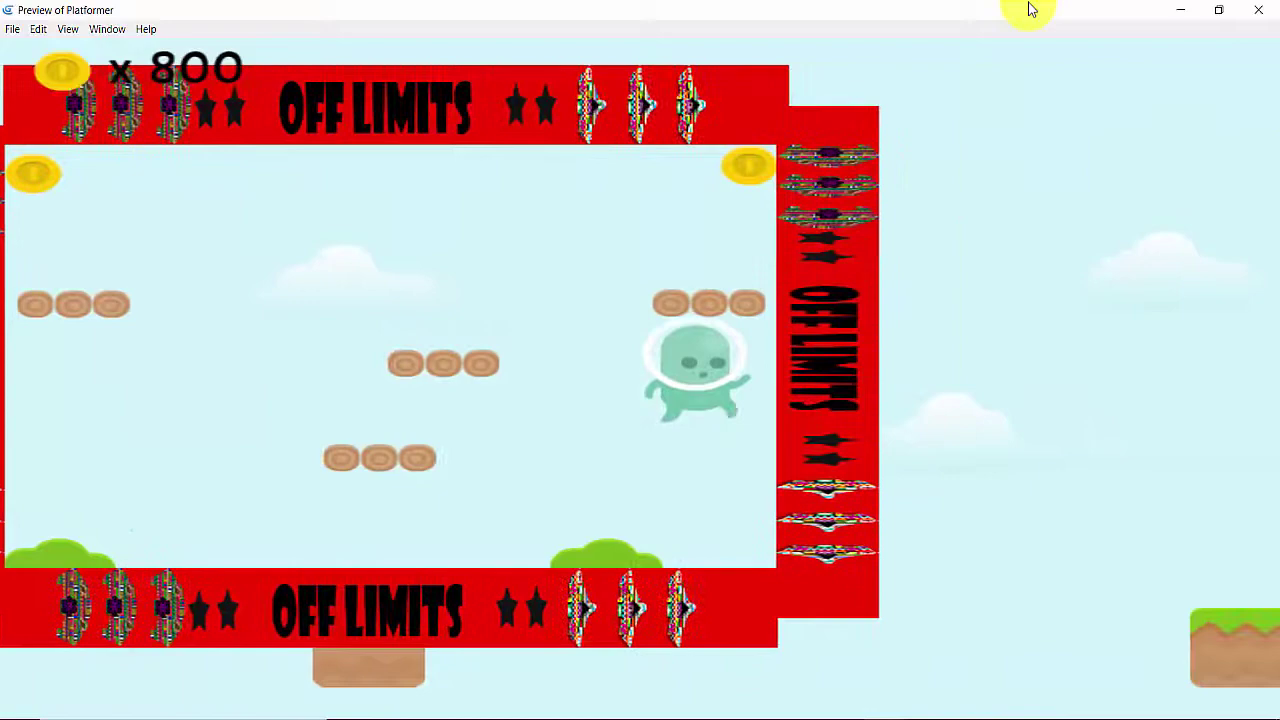
pyautogui.press('space')
pyautogui.press('Left')
pyautogui.press('Left')
pyautogui.press('space')
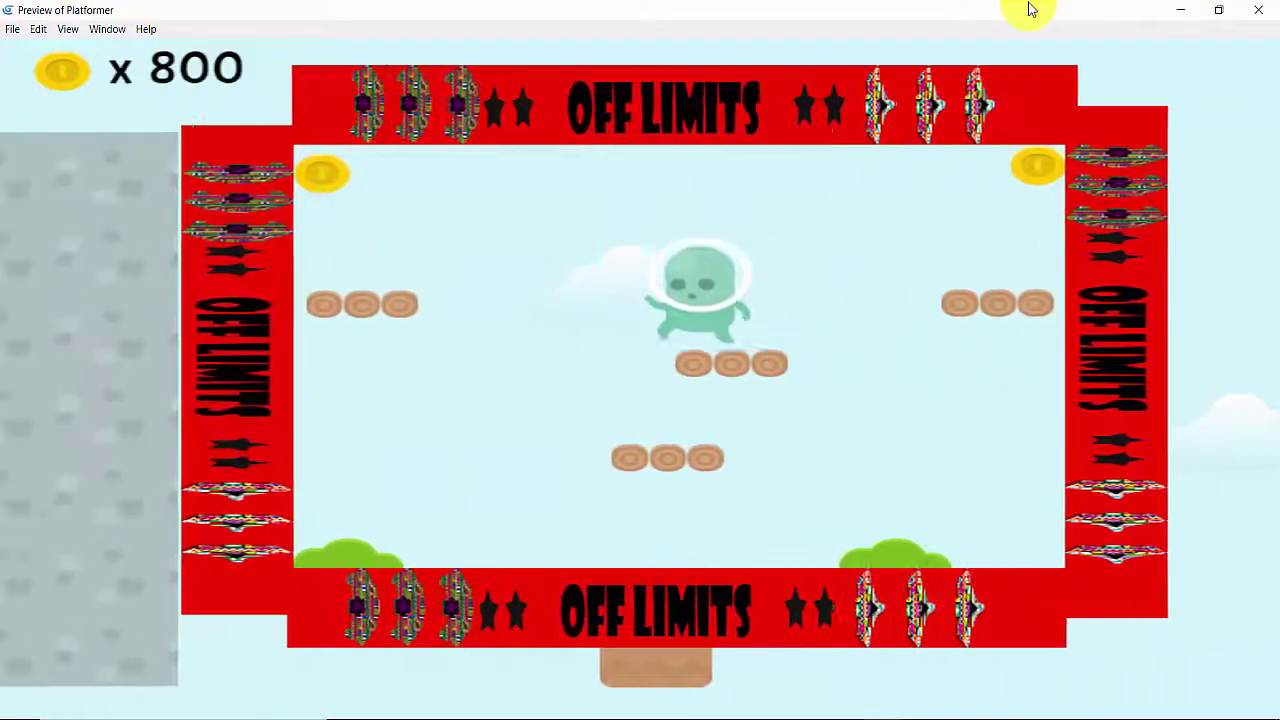
pyautogui.press('Right')
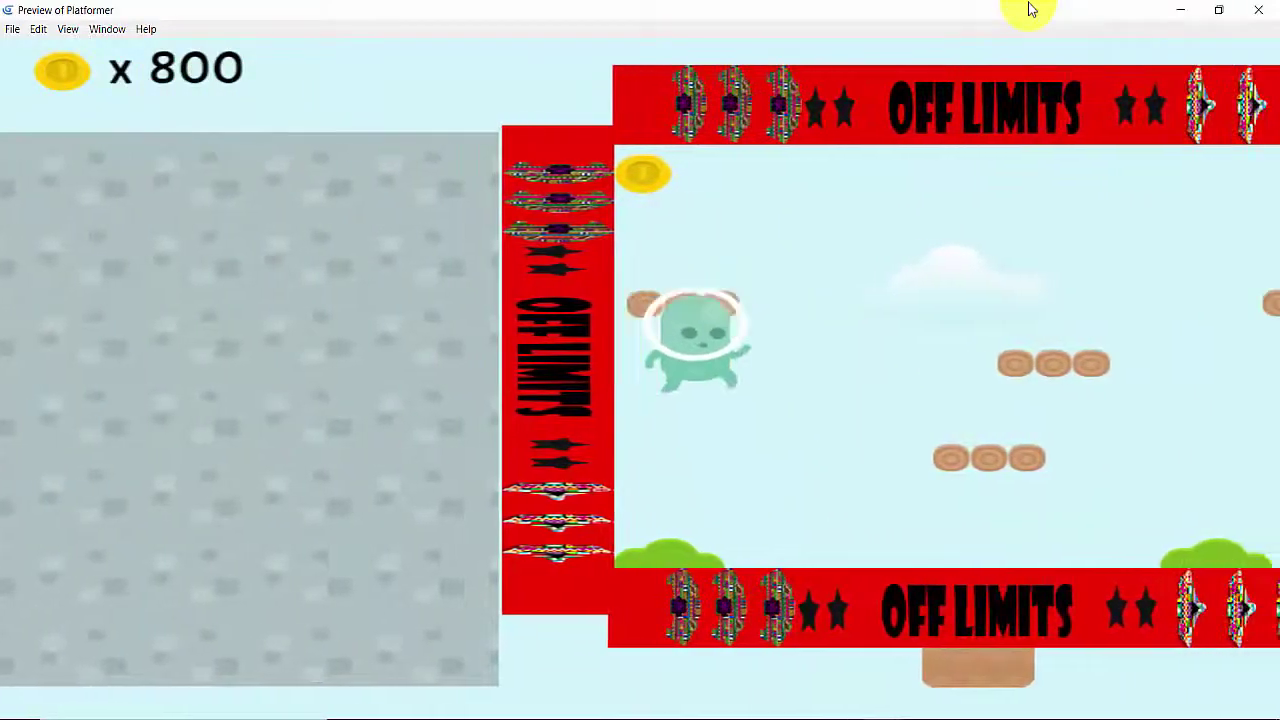
pyautogui.press('space')
pyautogui.press('space')
pyautogui.press('Left')
pyautogui.press('Right')
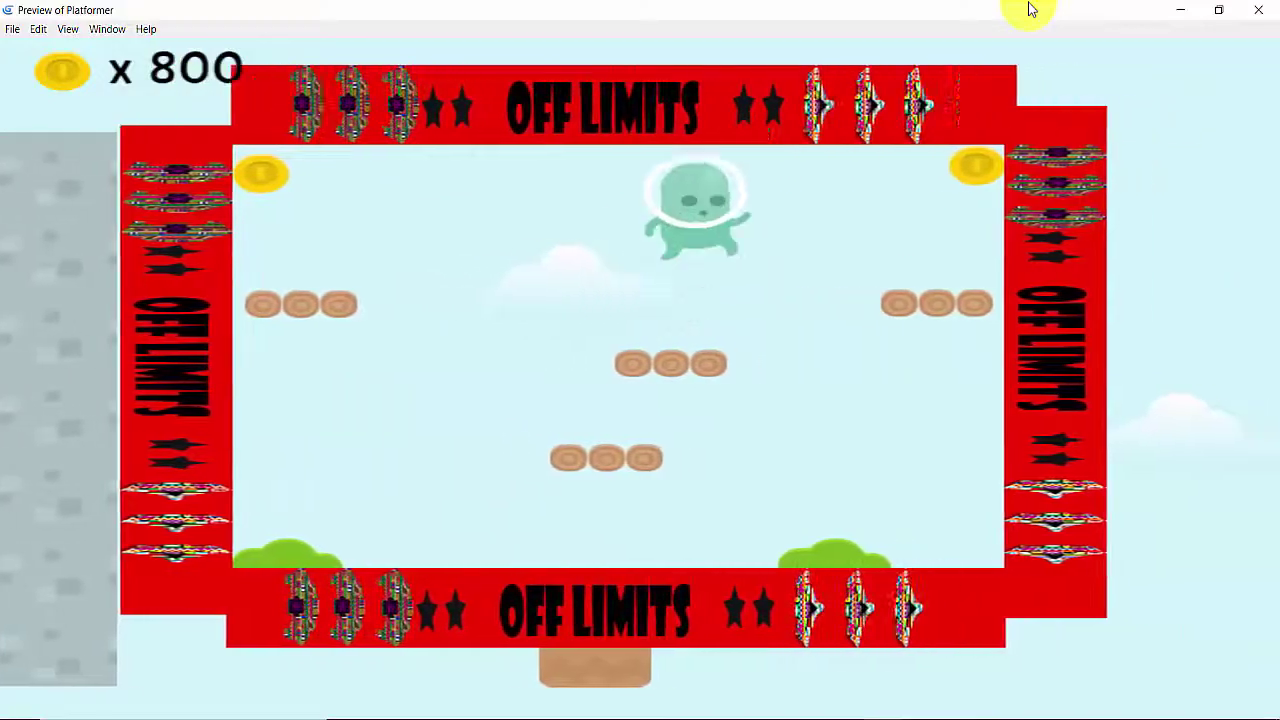
pyautogui.press('space')
pyautogui.press('Left')
pyautogui.press('space')
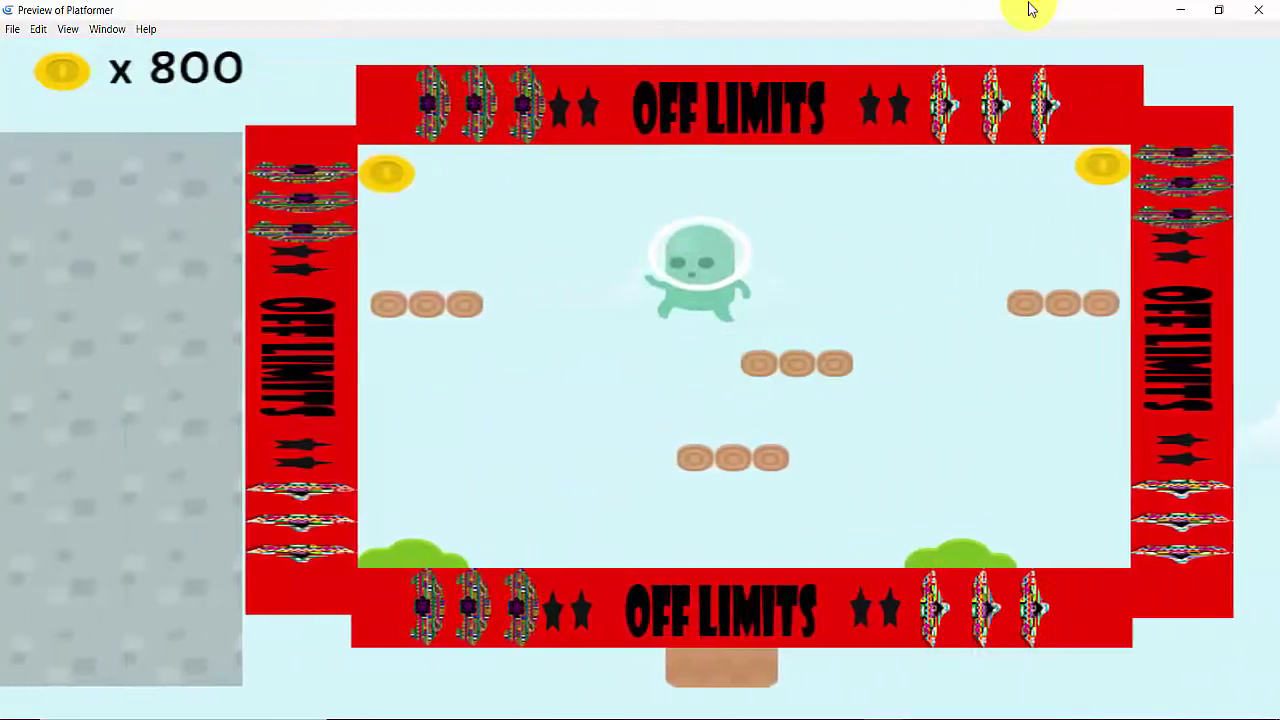
pyautogui.press('Right')
pyautogui.press('Right')
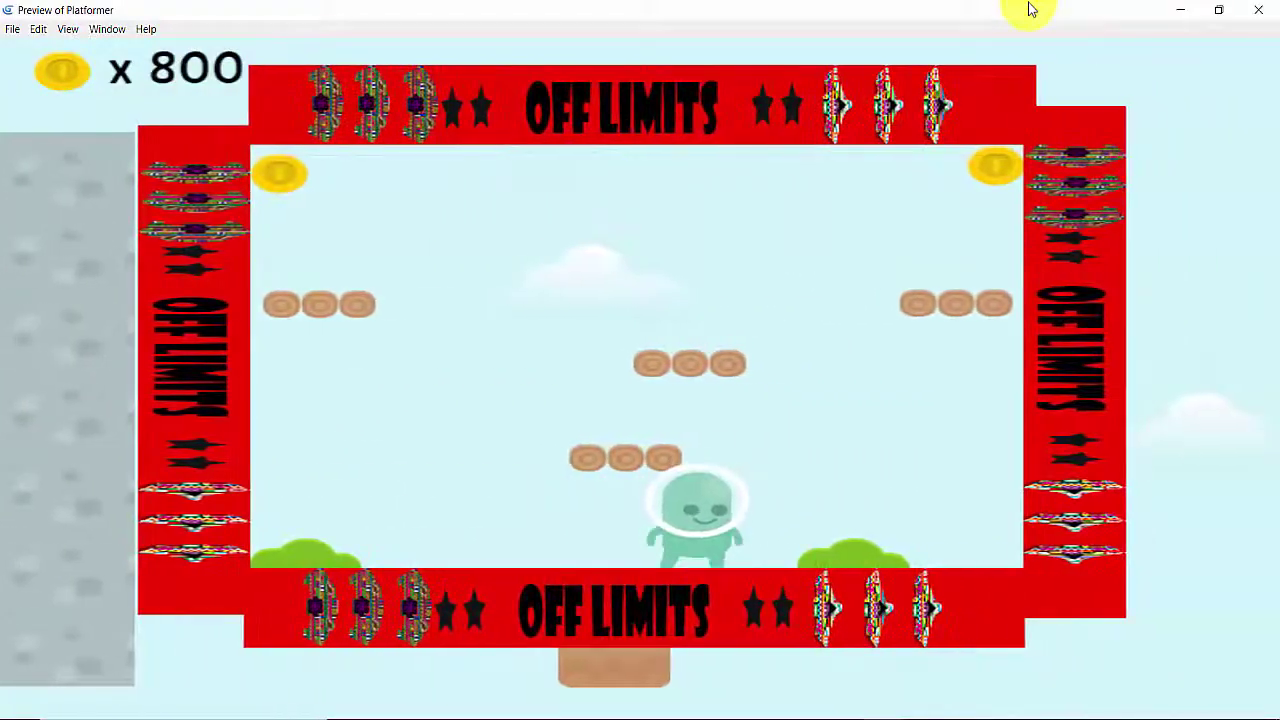
pyautogui.click(1260, 9)
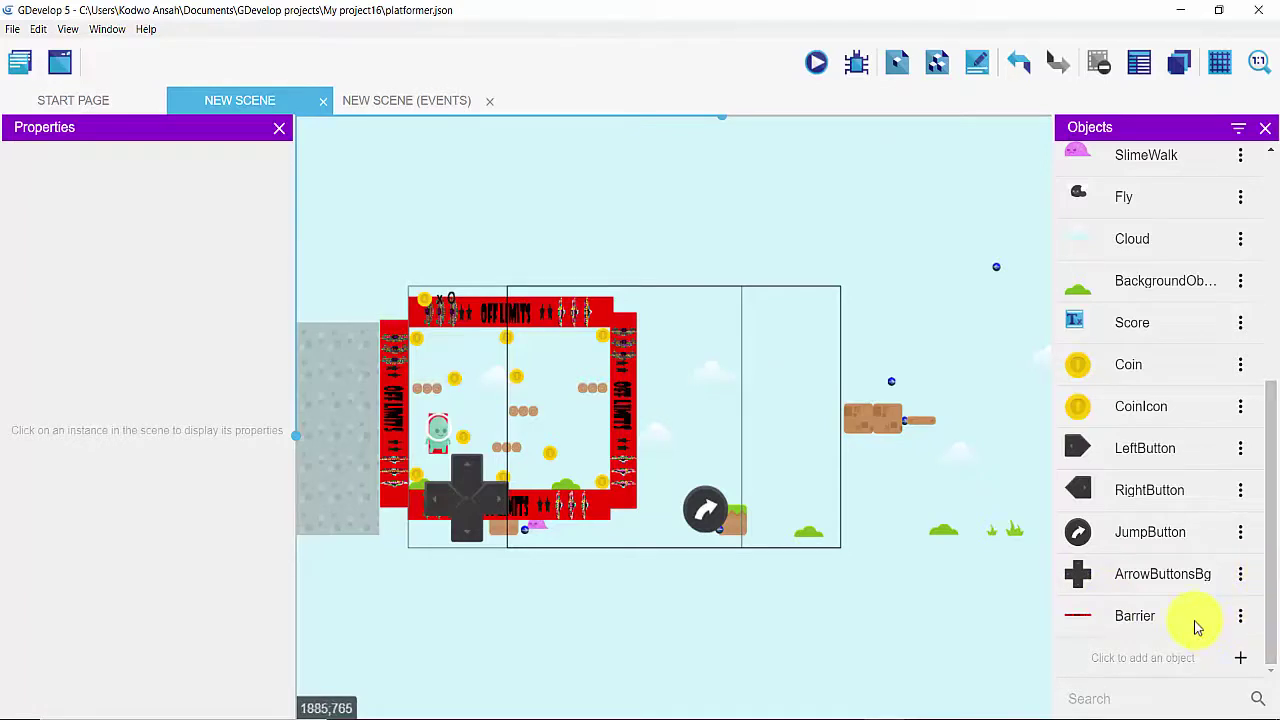
# Place a Barrier instance in the empty area below the level and delete that instance again.
pyautogui.moveTo(1195, 622); pyautogui.dragTo(330, 605)
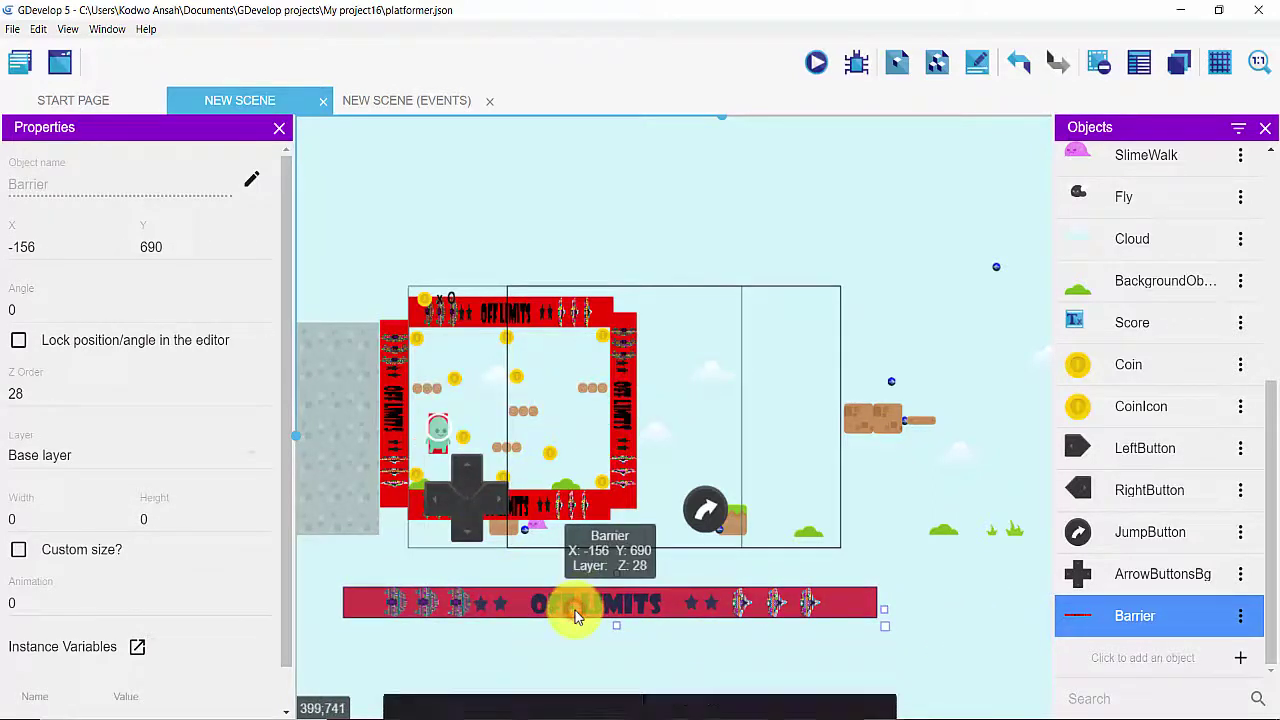
pyautogui.press('Delete')
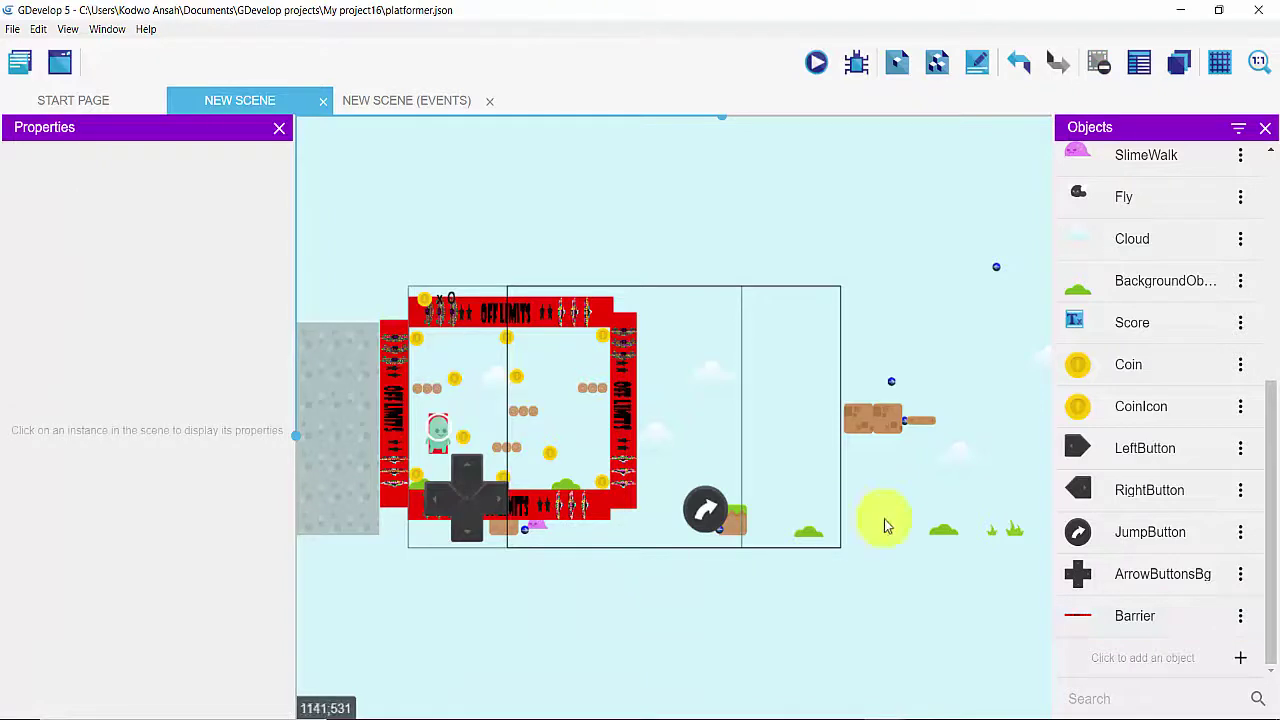
# Inspect the Barrier instances forming the upper, right, left and lower sides of the frame, leaving none selected.
pyautogui.click(512, 308)
pyautogui.moveTo(512, 308); pyautogui.dragTo(632, 403)
pyautogui.click(401, 385)
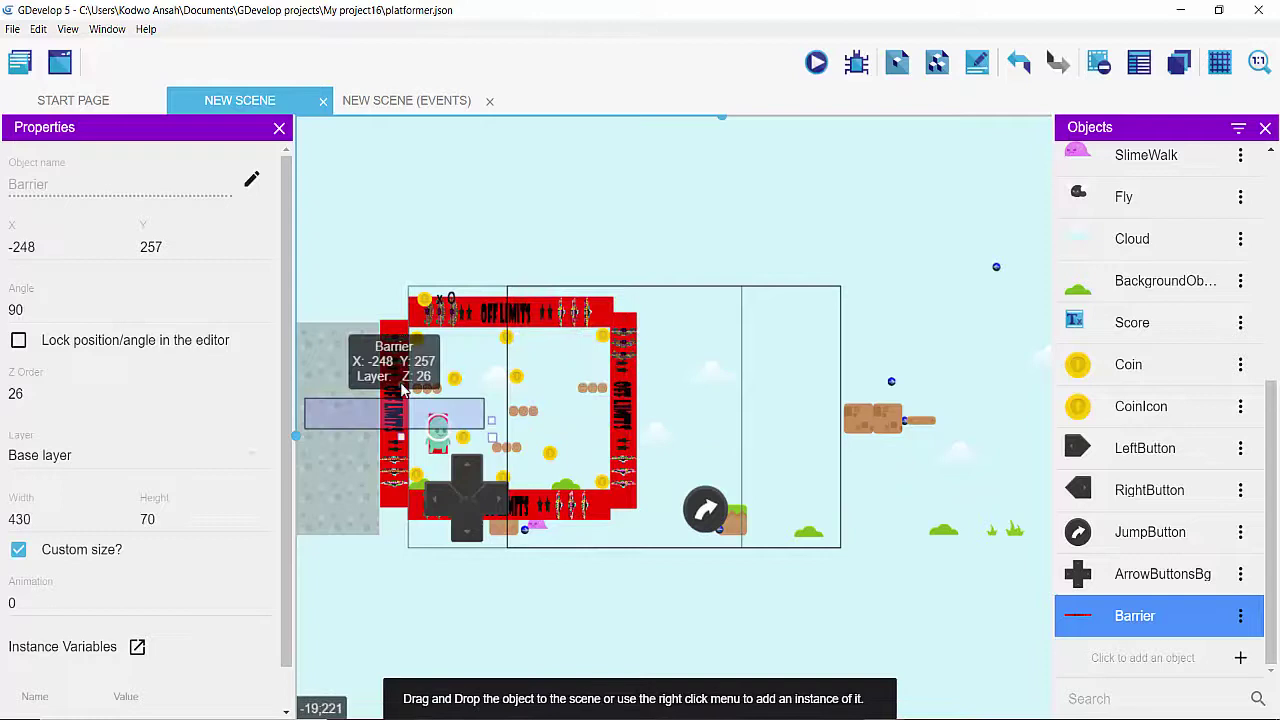
pyautogui.click(568, 505)
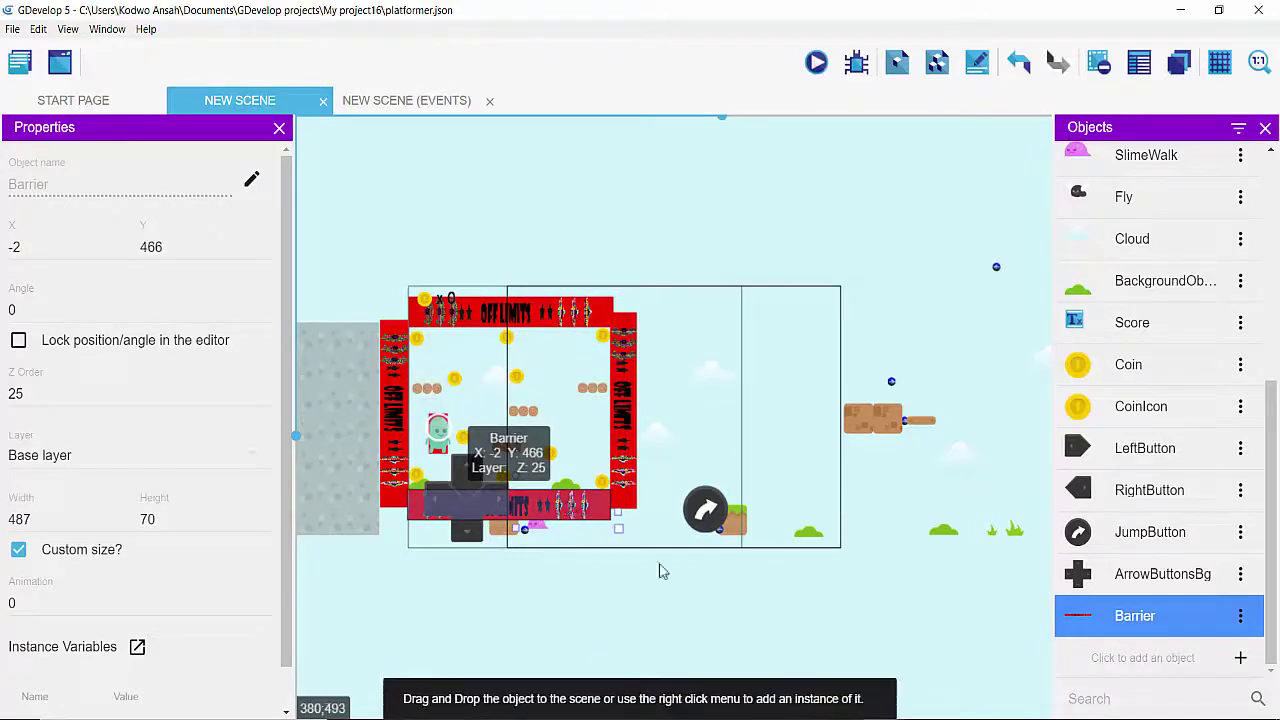
pyautogui.click(894, 654)
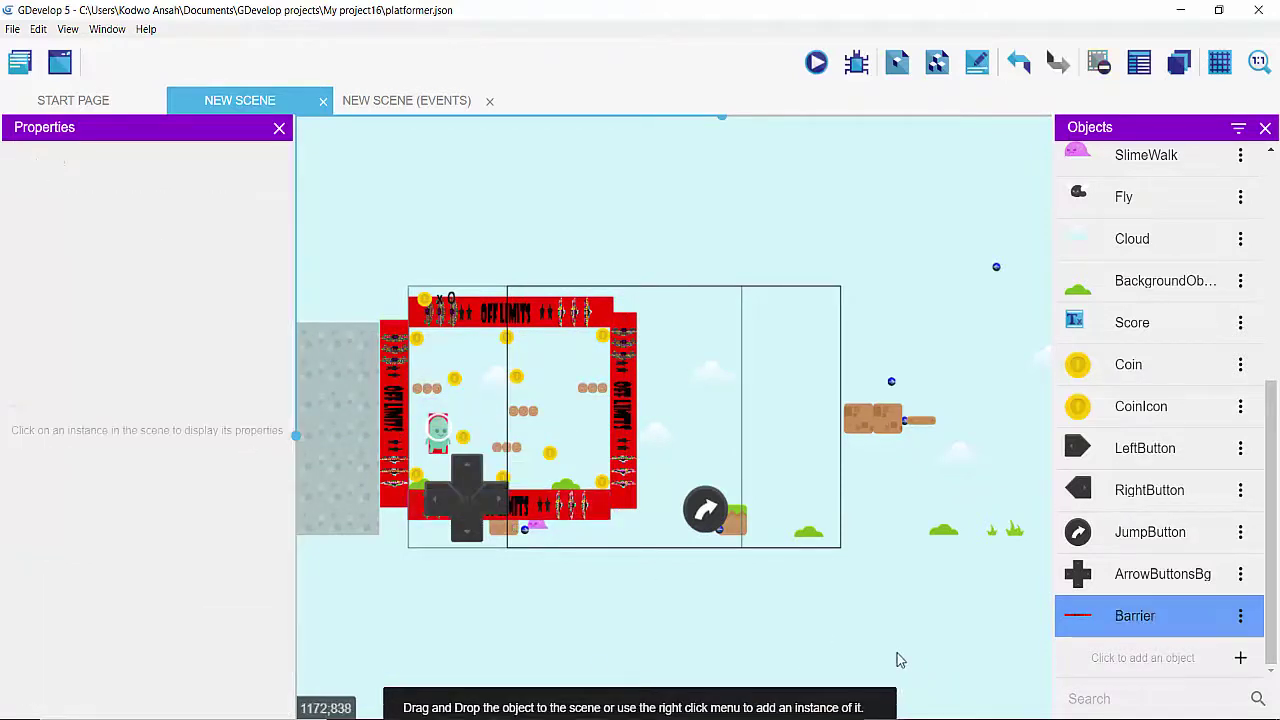
# Open the Barrier object for editing and review its behaviors.
pyautogui.click(1241, 624)
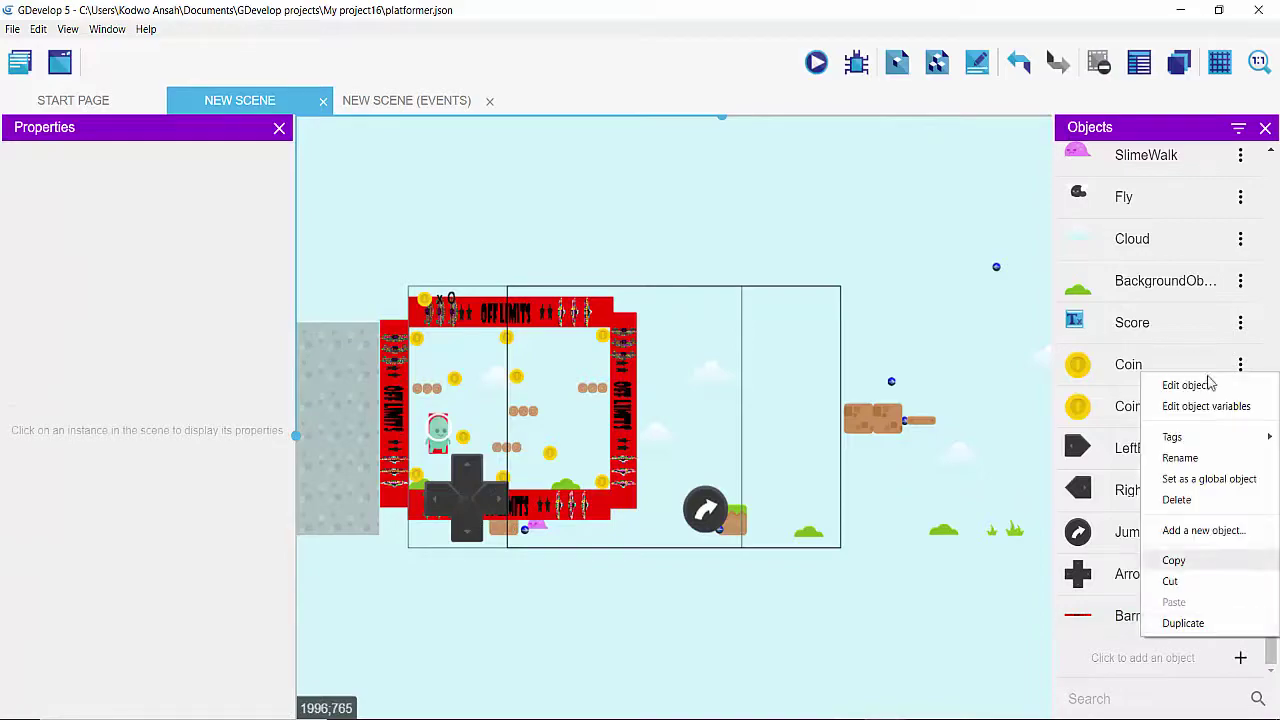
pyautogui.click(1188, 388)
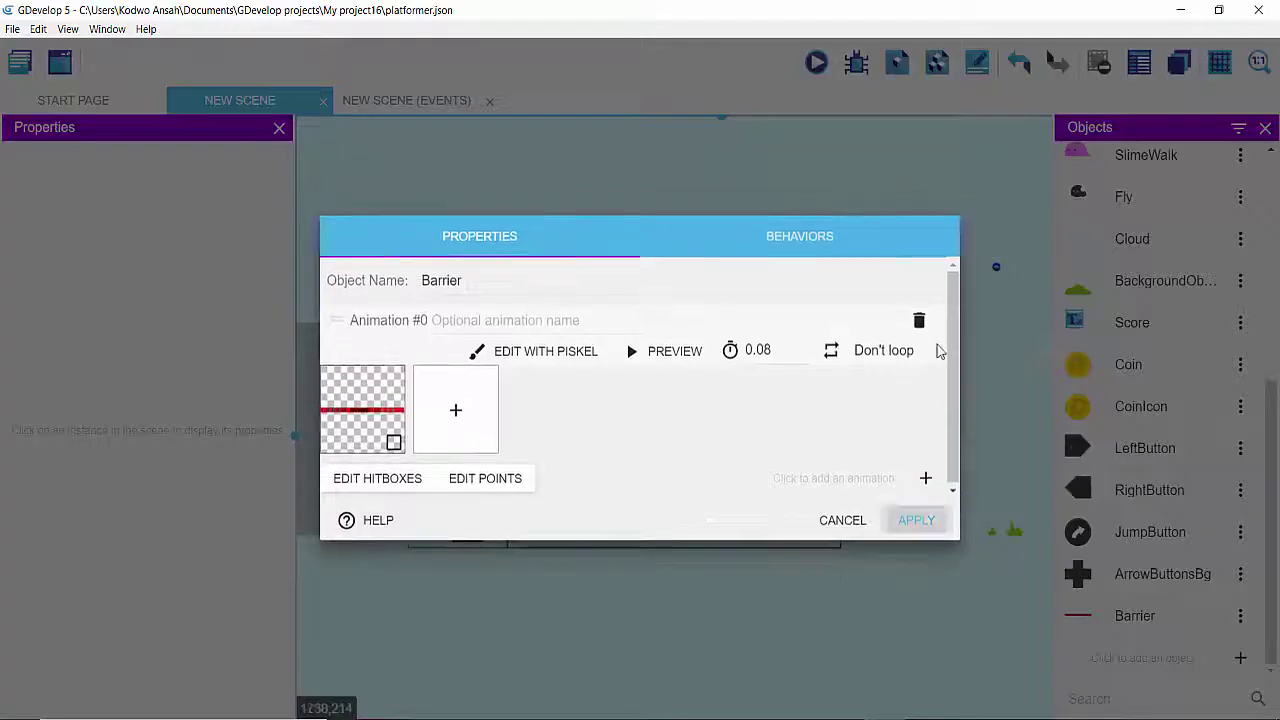
pyautogui.click(783, 253)
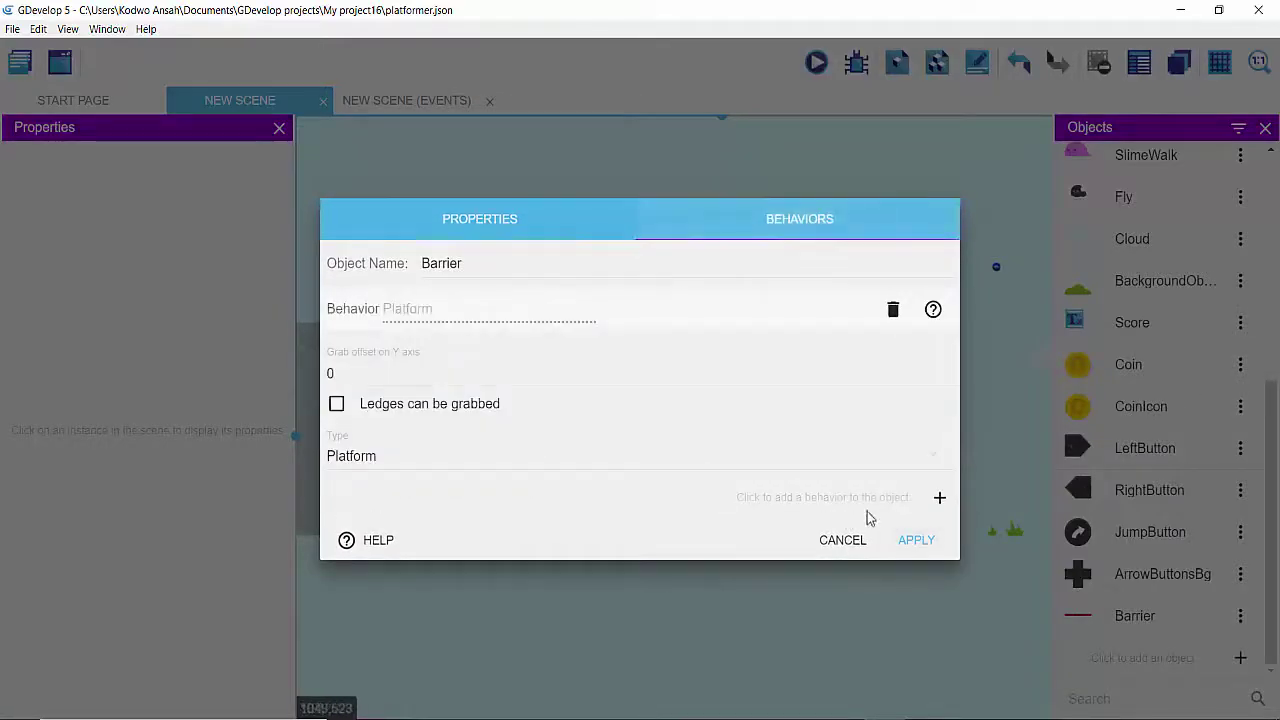
# Add a second Platform behavior to the Barrier object and choose Platform as its type.
pyautogui.click(939, 500)
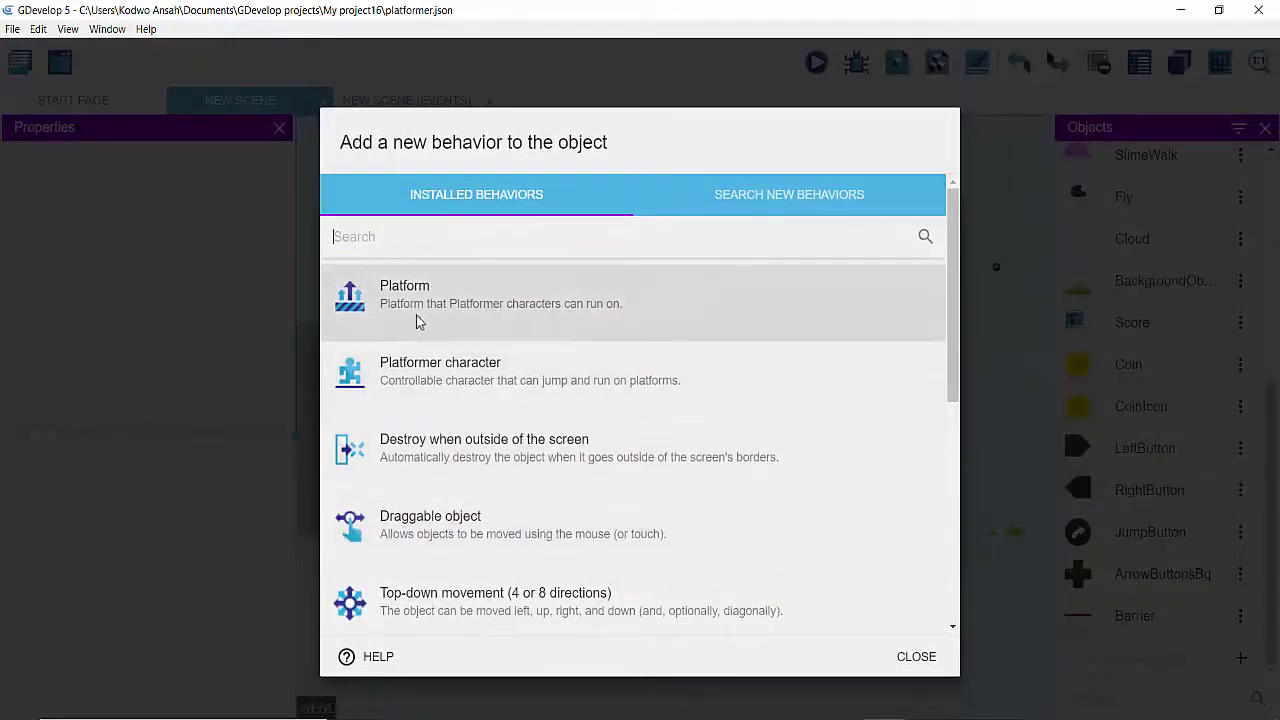
pyautogui.click(418, 320)
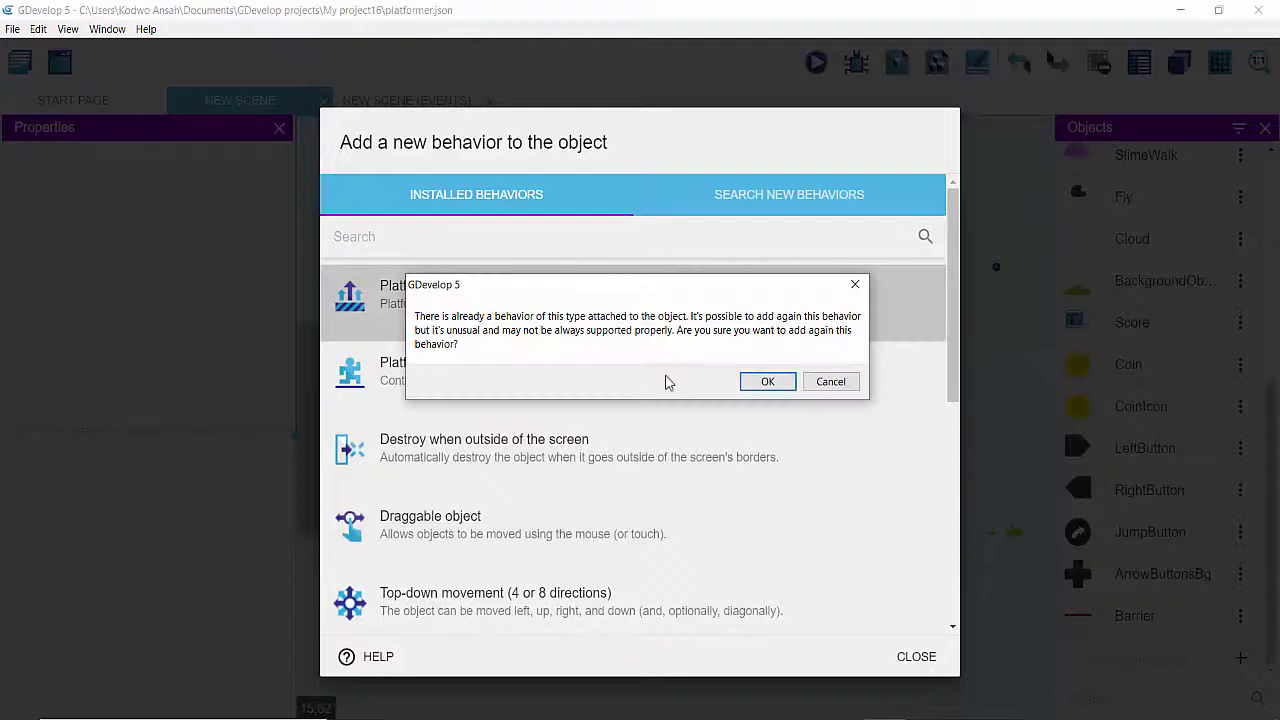
pyautogui.click(764, 382)
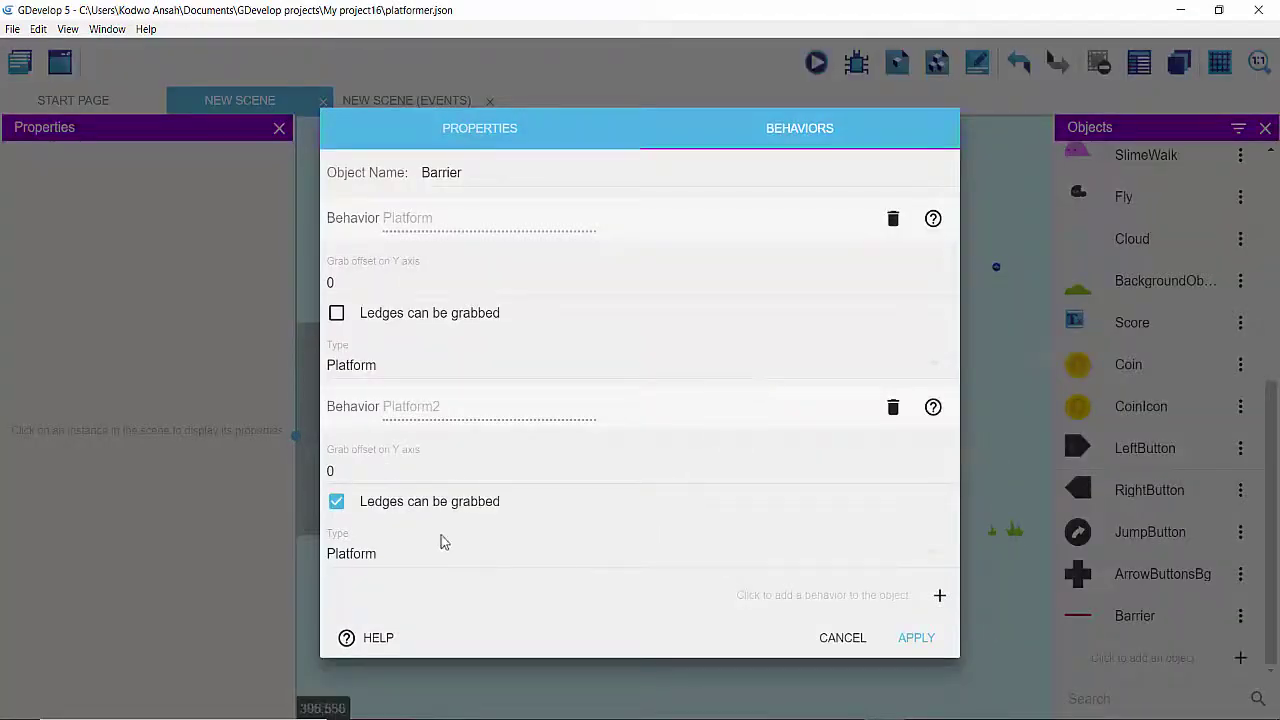
pyautogui.click(372, 560)
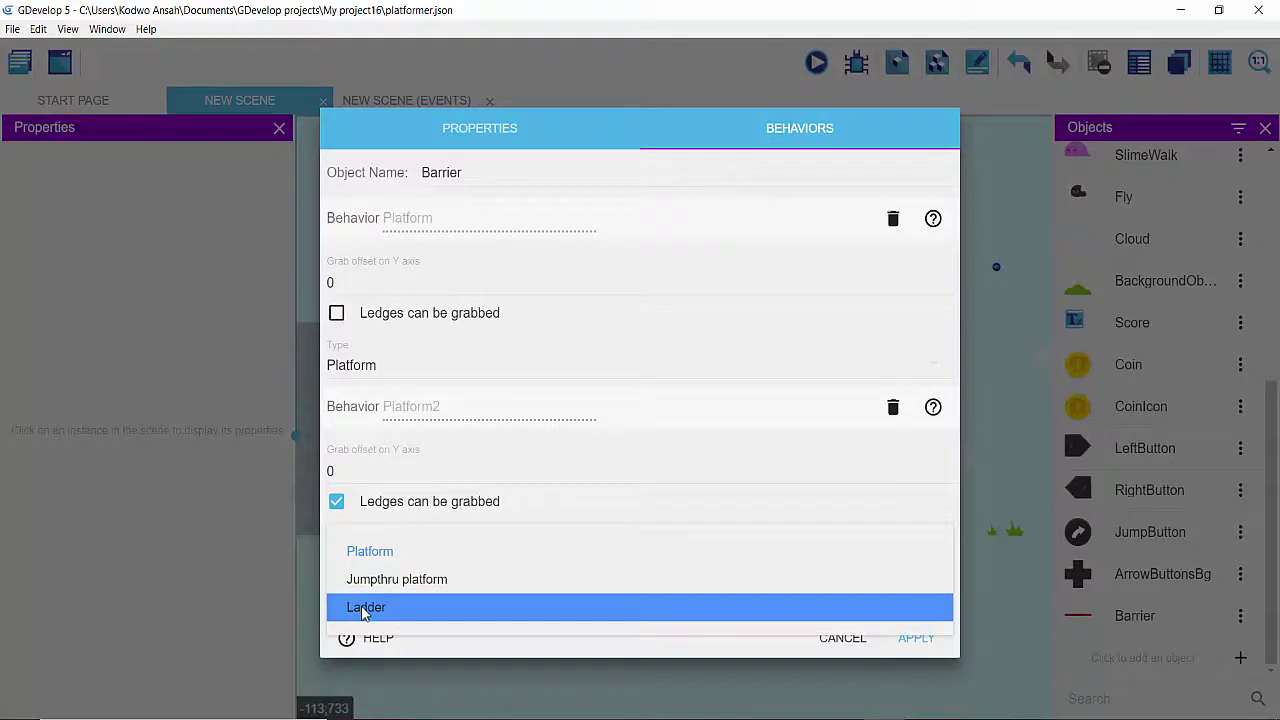
pyautogui.click(380, 549)
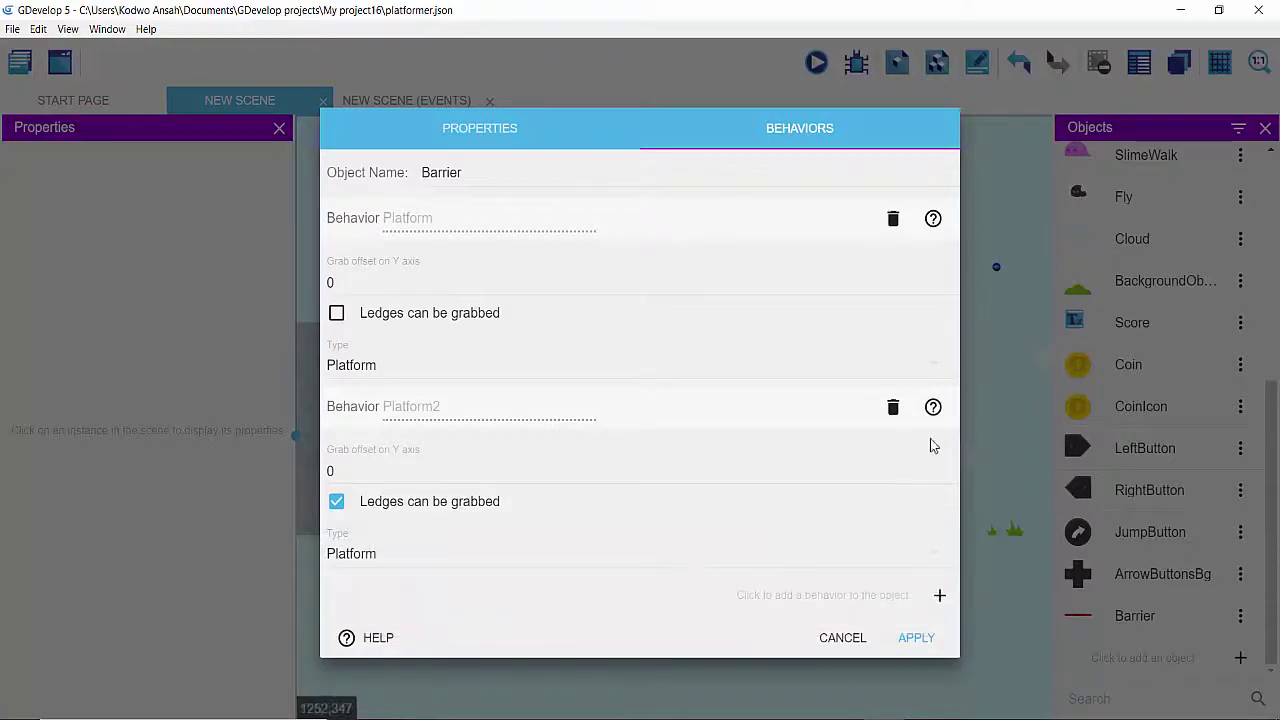
# Remove the duplicate Platform2 behavior from the Barrier object and apply the object's settings.
pyautogui.click(893, 410)
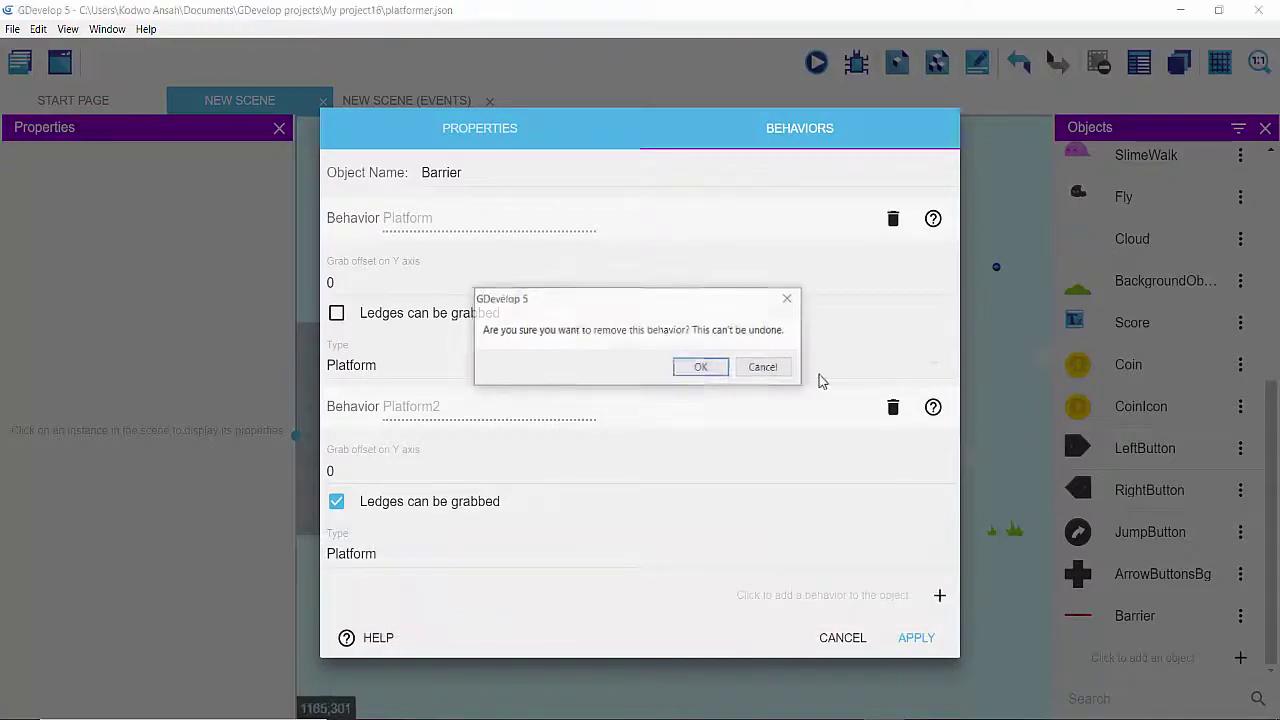
pyautogui.click(703, 368)
pyautogui.click(908, 540)
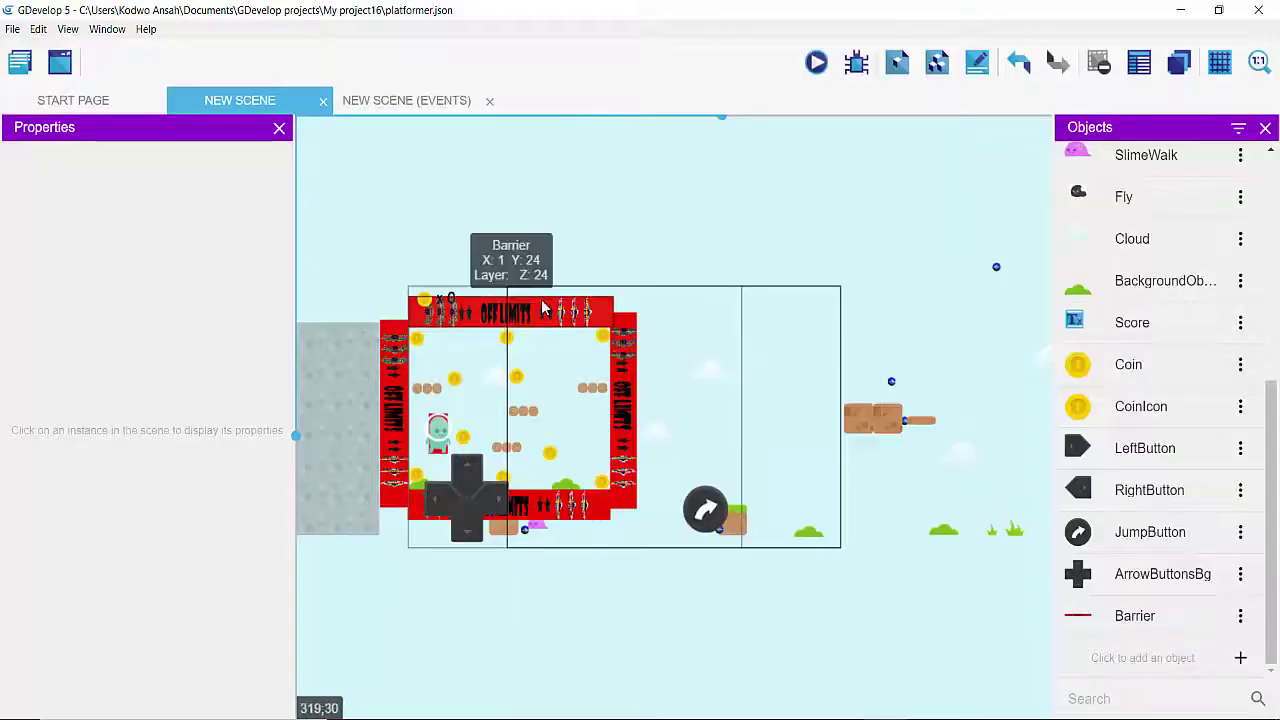
# Add an empty event at the end of the scene's Virtual controls events and start adding a condition to it.
pyautogui.click(367, 101)
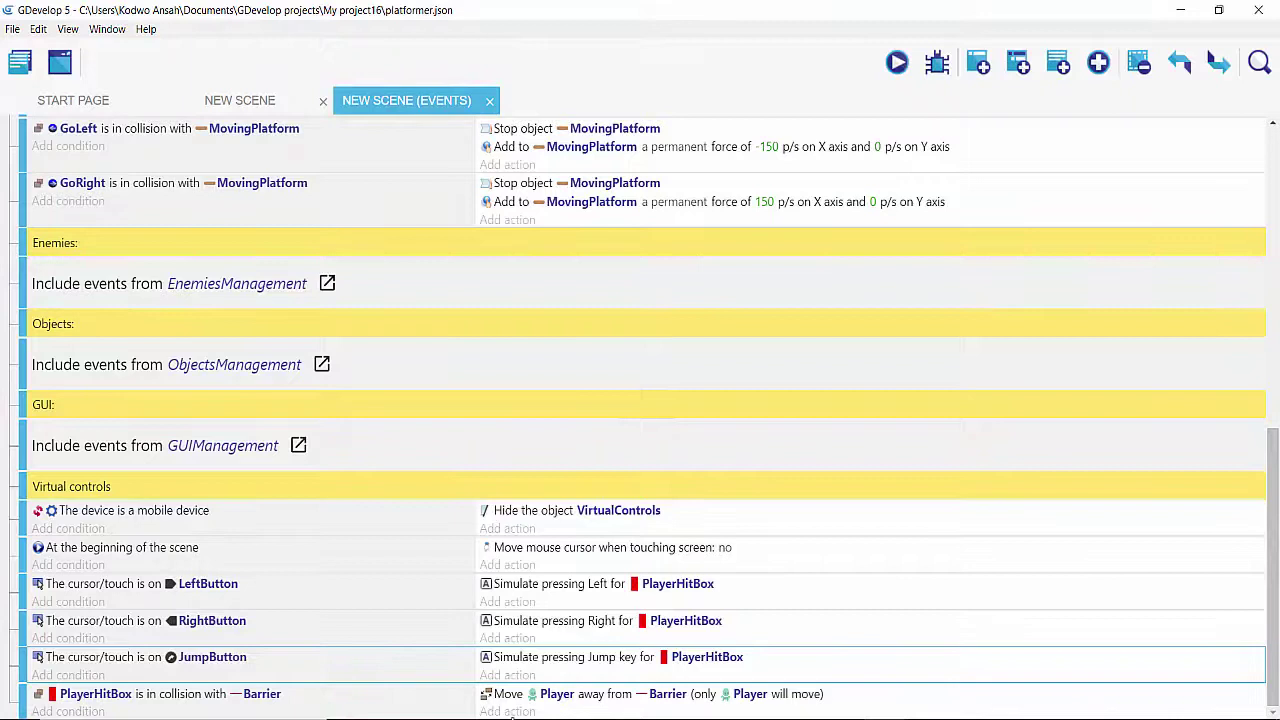
pyautogui.scroll(1, 466, 710)
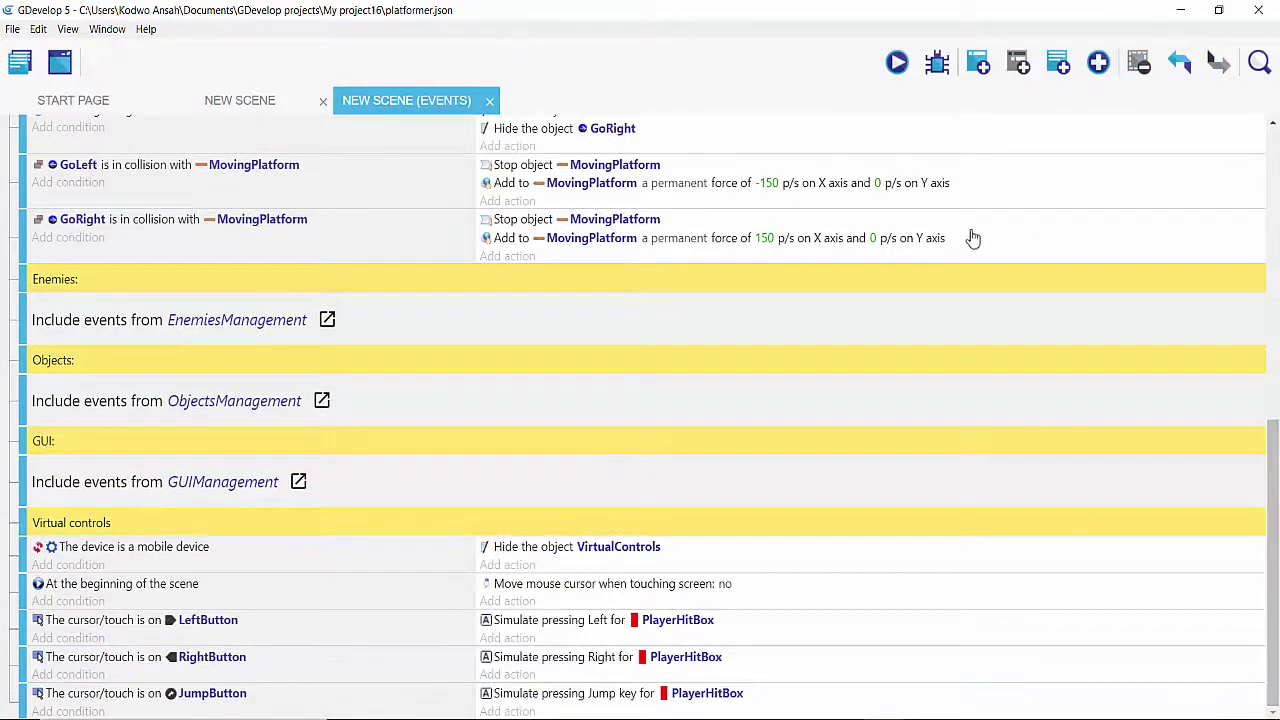
pyautogui.click(972, 60)
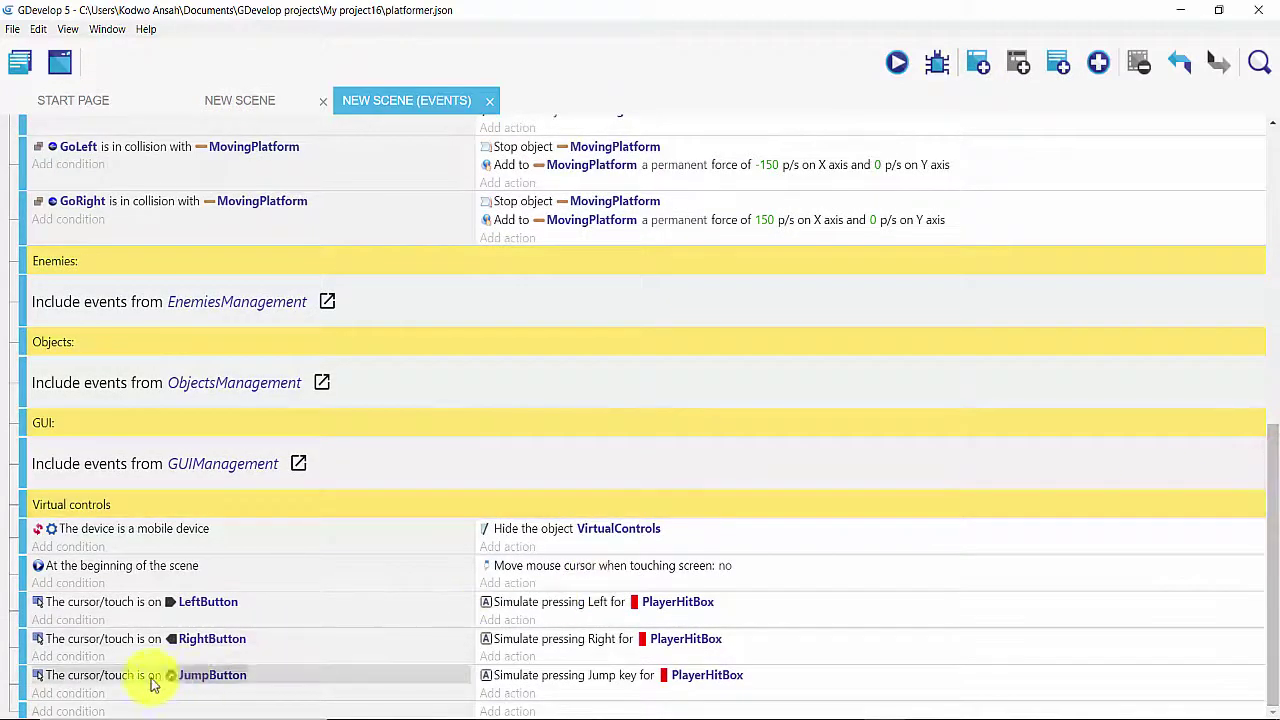
pyautogui.click(86, 711)
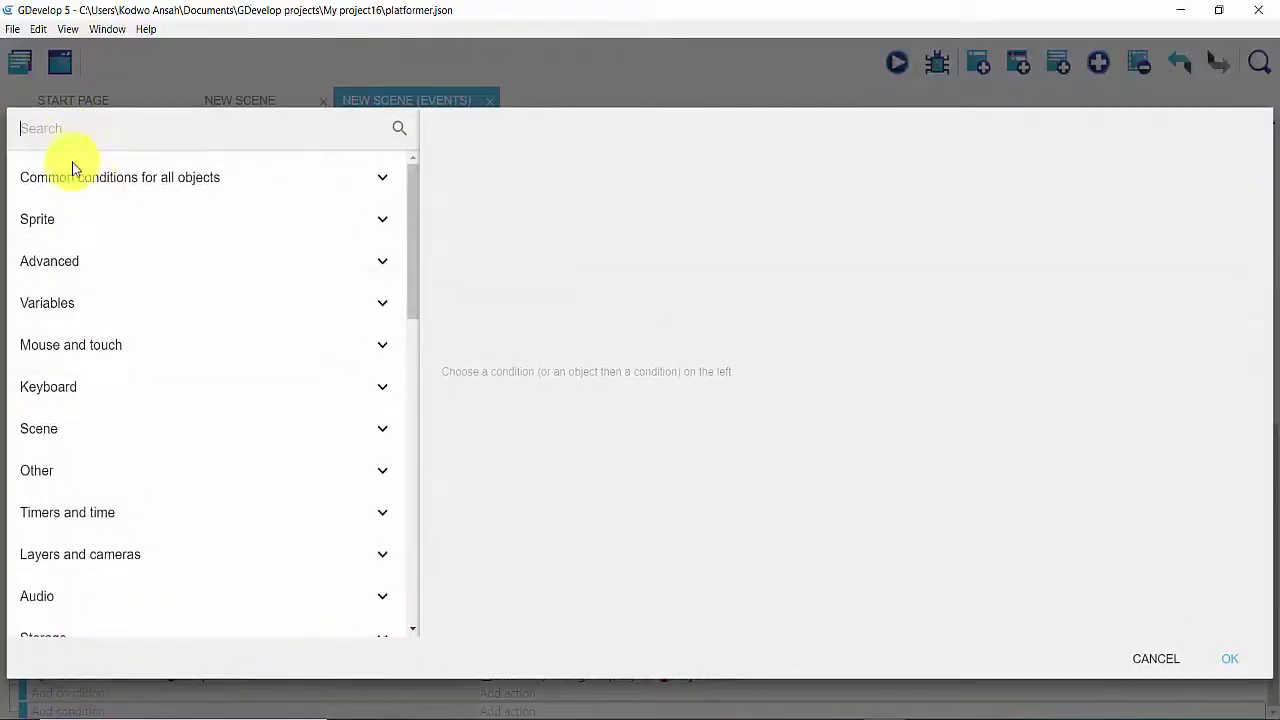
pyautogui.click(73, 134)
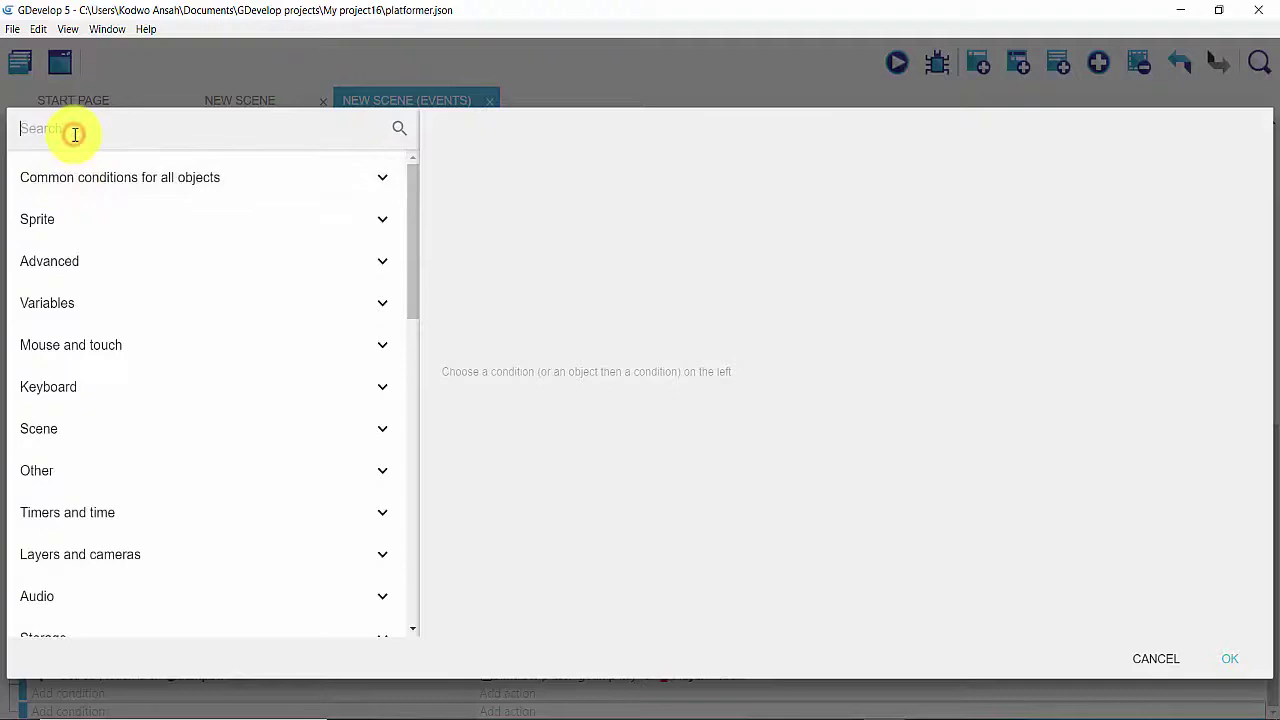
pyautogui.write('col')
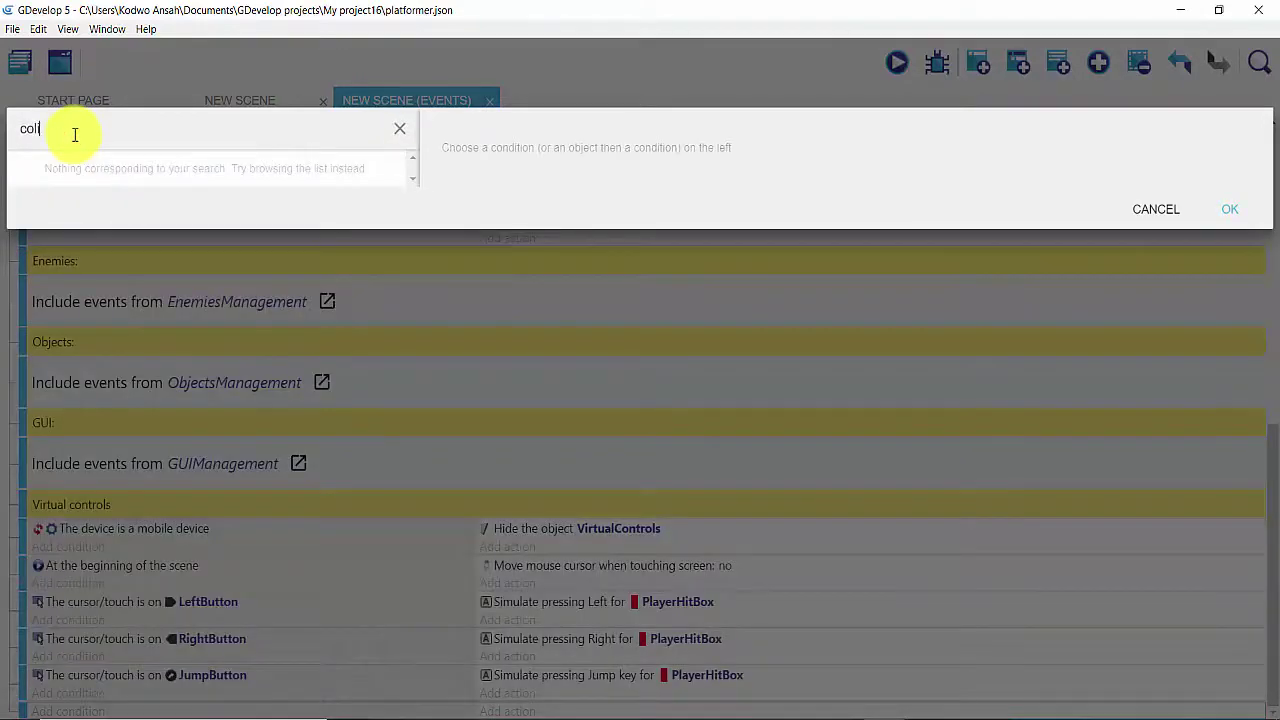
pyautogui.press('BackSpace')
pyautogui.press('BackSpace')
pyautogui.press('BackSpace')
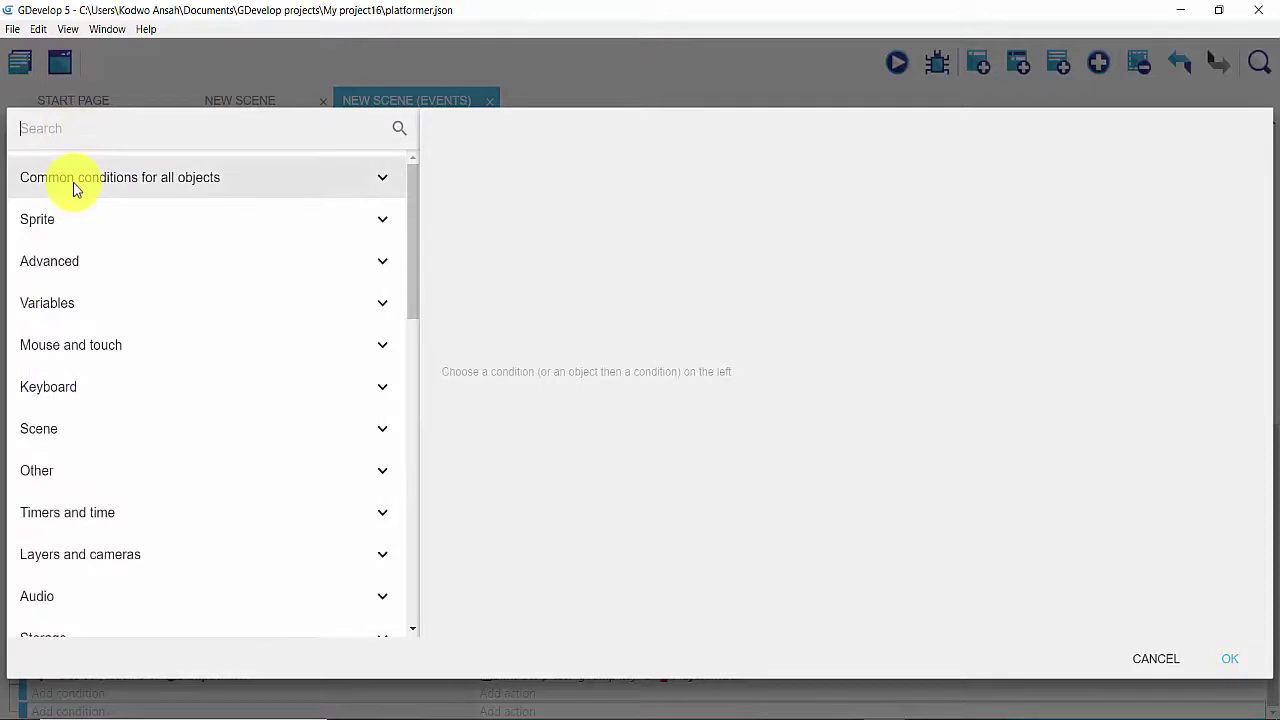
# Give the new event a Collision condition between the PlayerHitBox and Barrier objects.
pyautogui.click(75, 188)
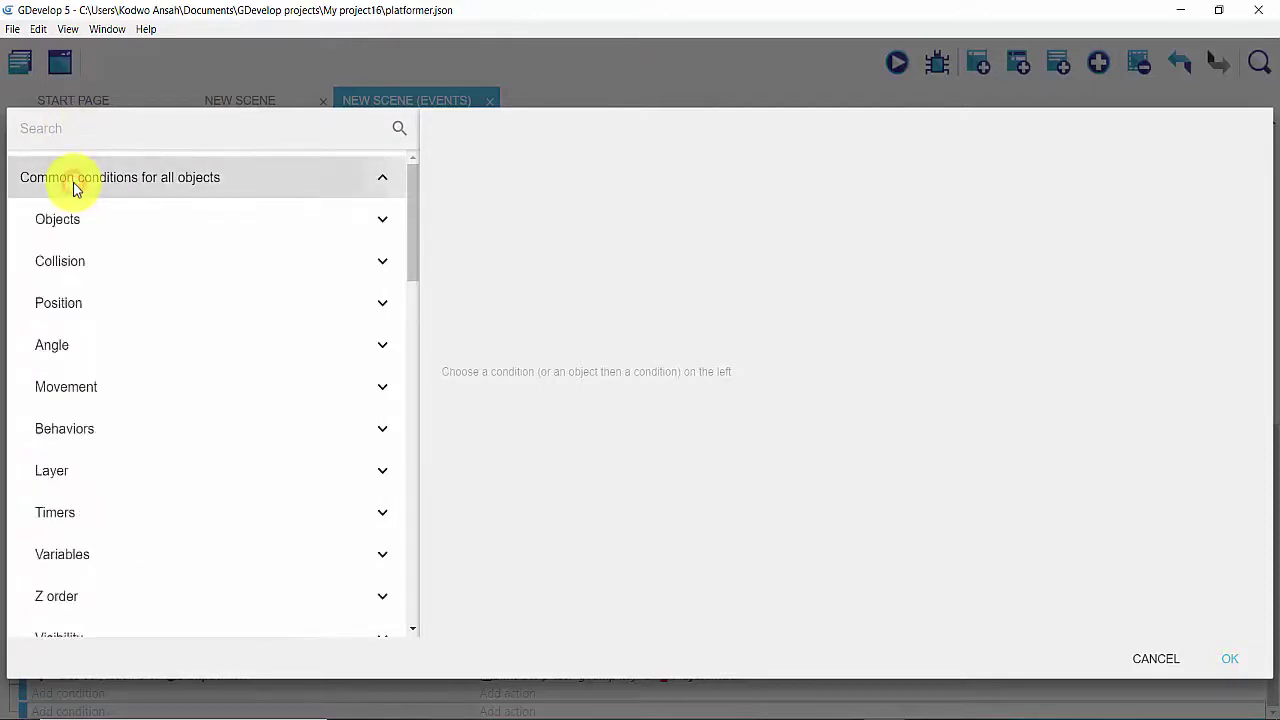
pyautogui.click(60, 266)
pyautogui.click(66, 304)
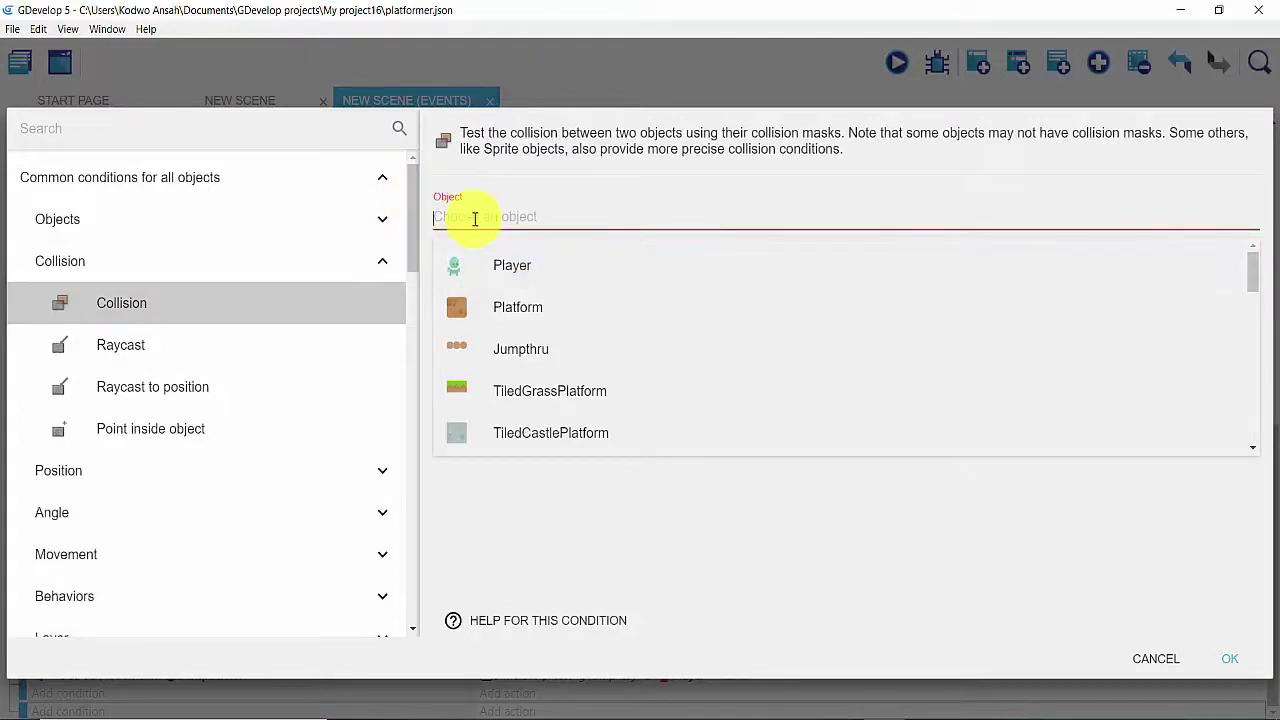
pyautogui.write('player')
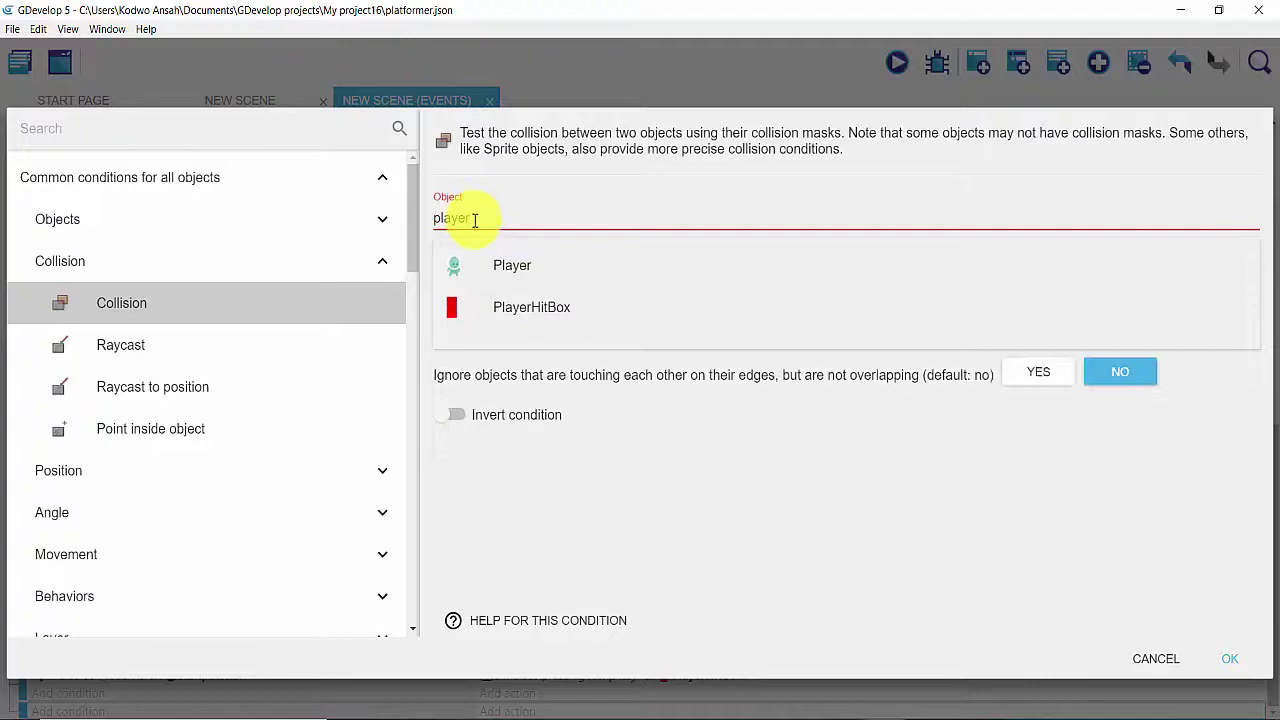
pyautogui.click(484, 308)
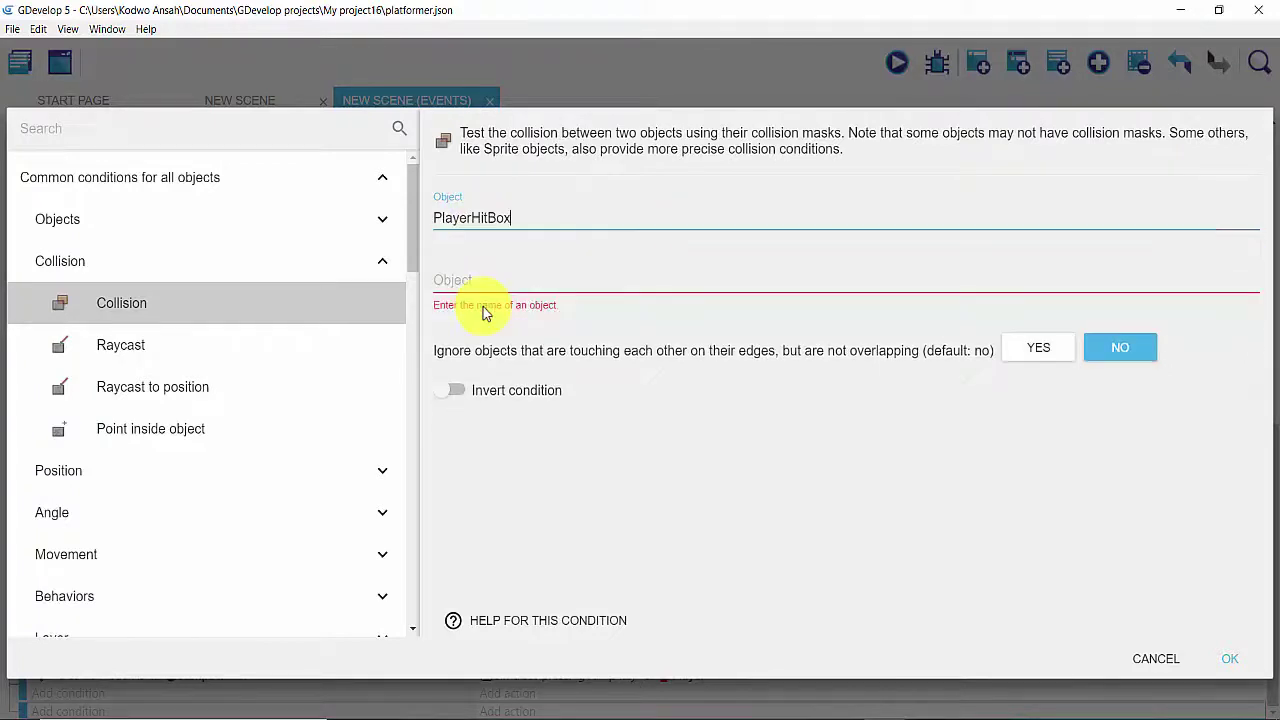
pyautogui.doubleClick(490, 218)
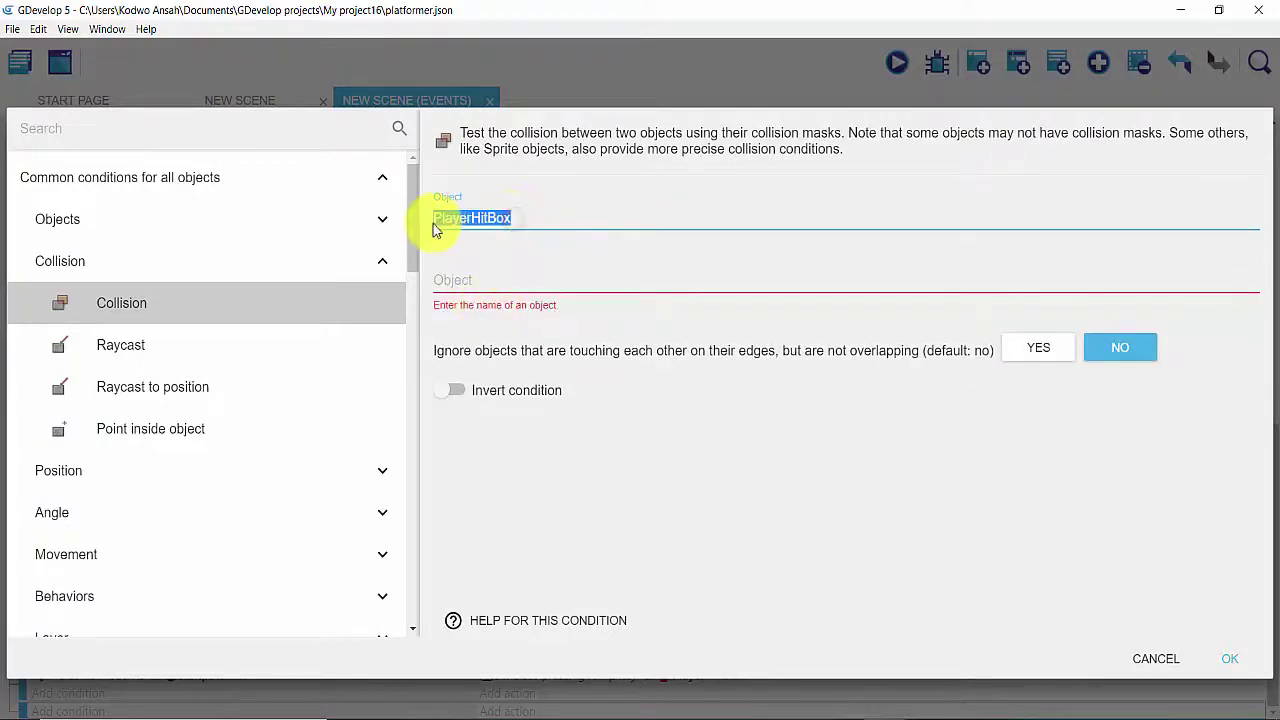
pyautogui.click(468, 270)
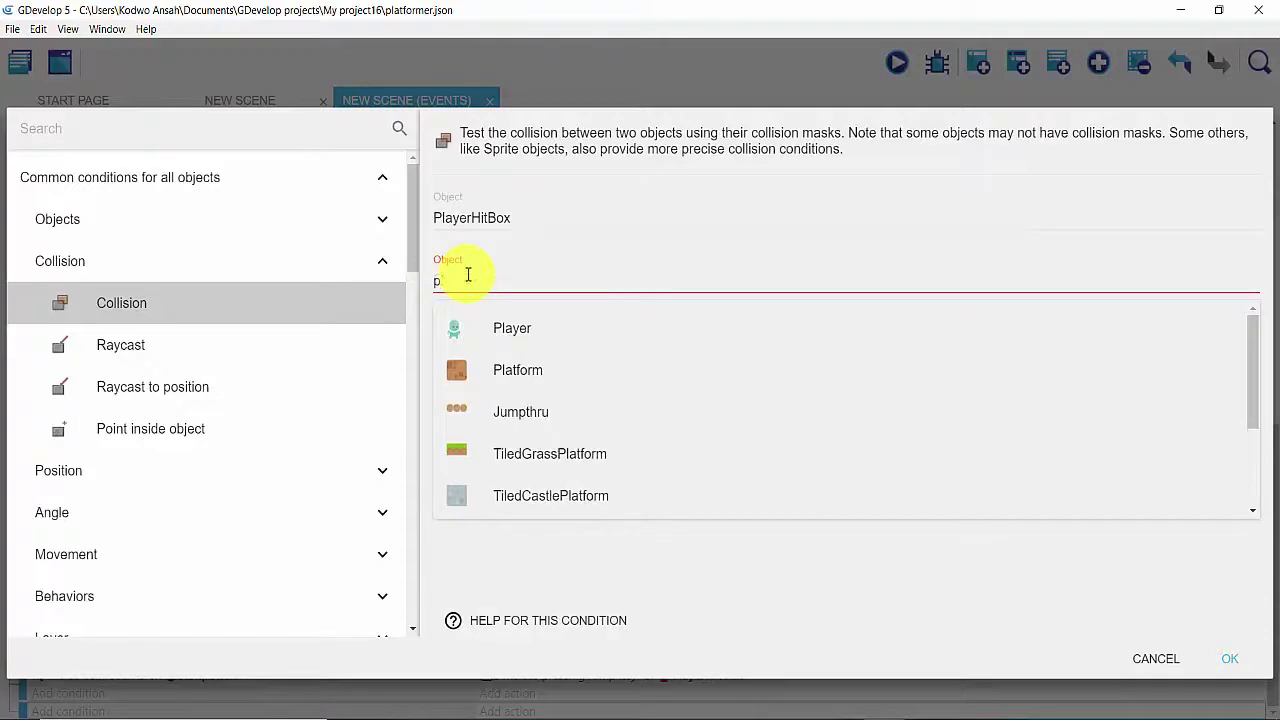
pyautogui.write('ba')
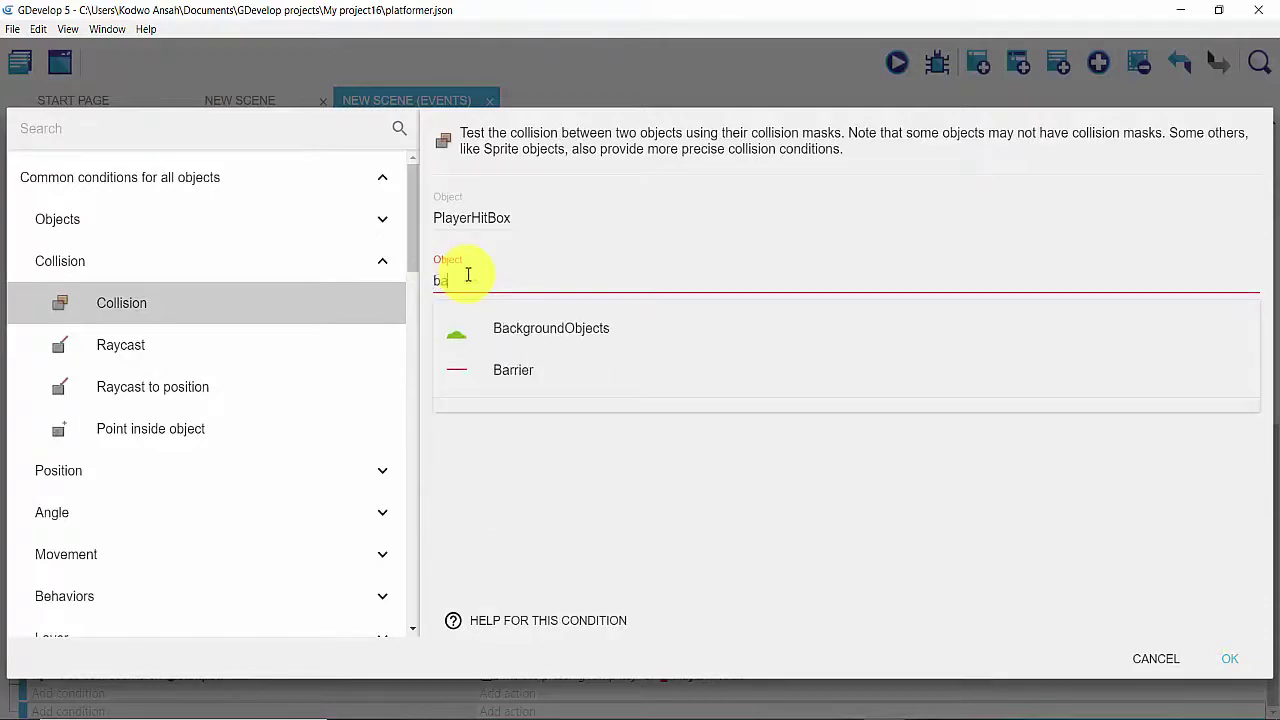
pyautogui.click(469, 369)
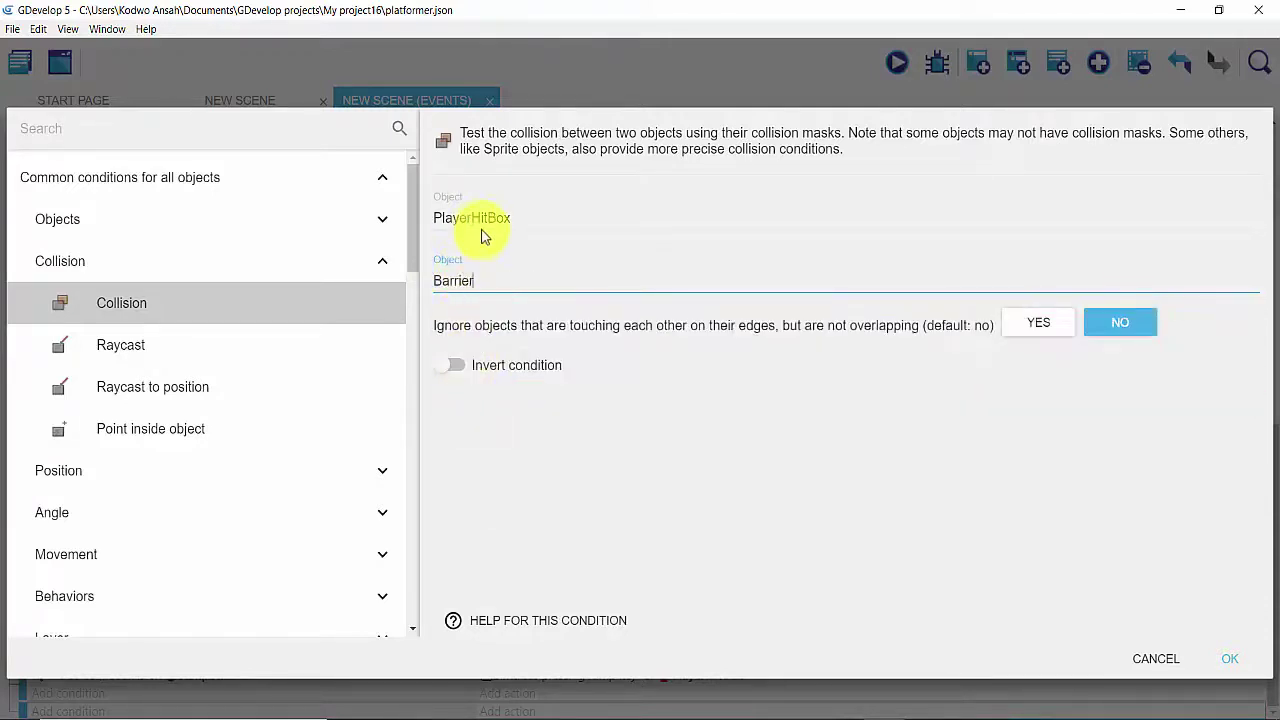
pyautogui.click(1220, 656)
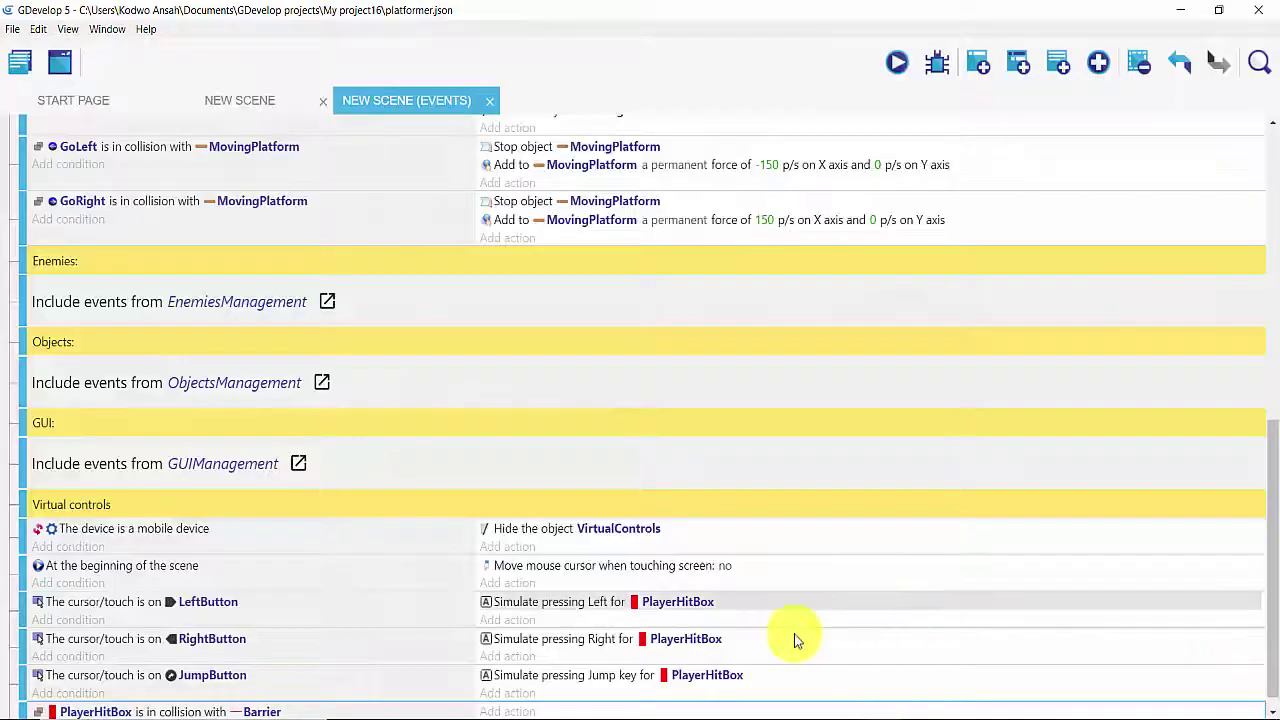
# Add a Separate two objects action to the collision event, moving Player away from Barrier.
pyautogui.click(515, 711)
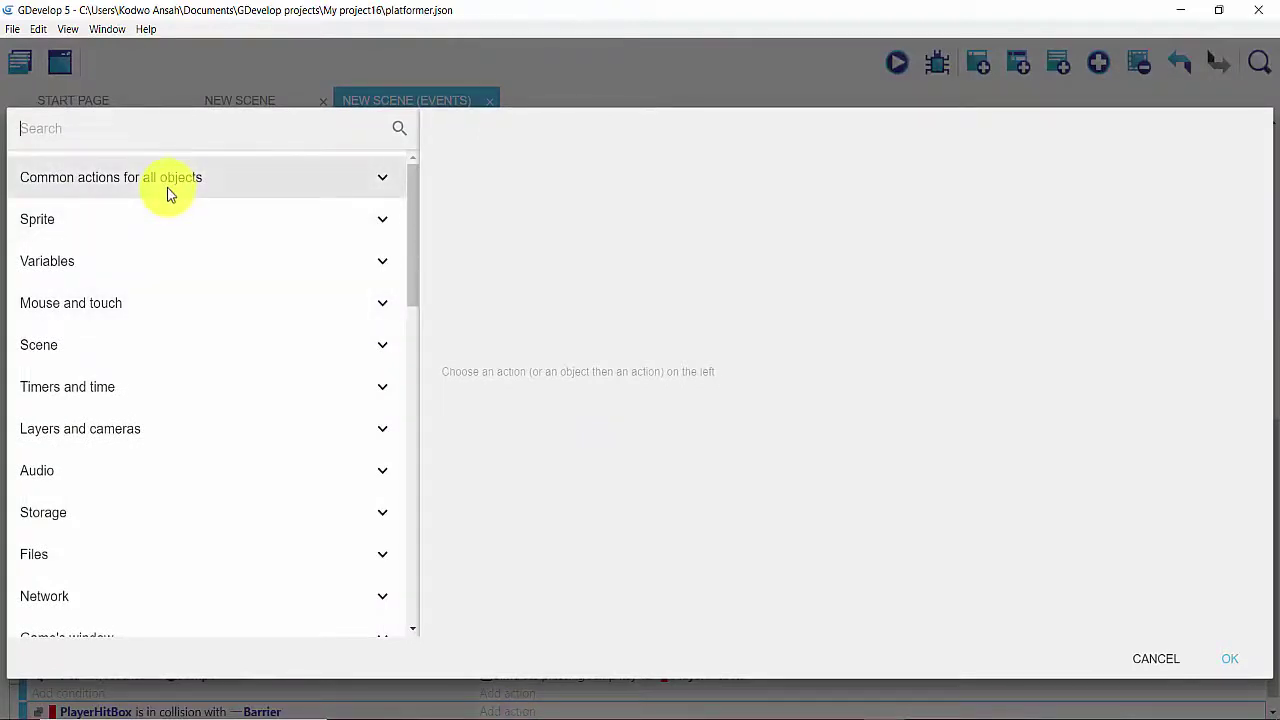
pyautogui.click(168, 190)
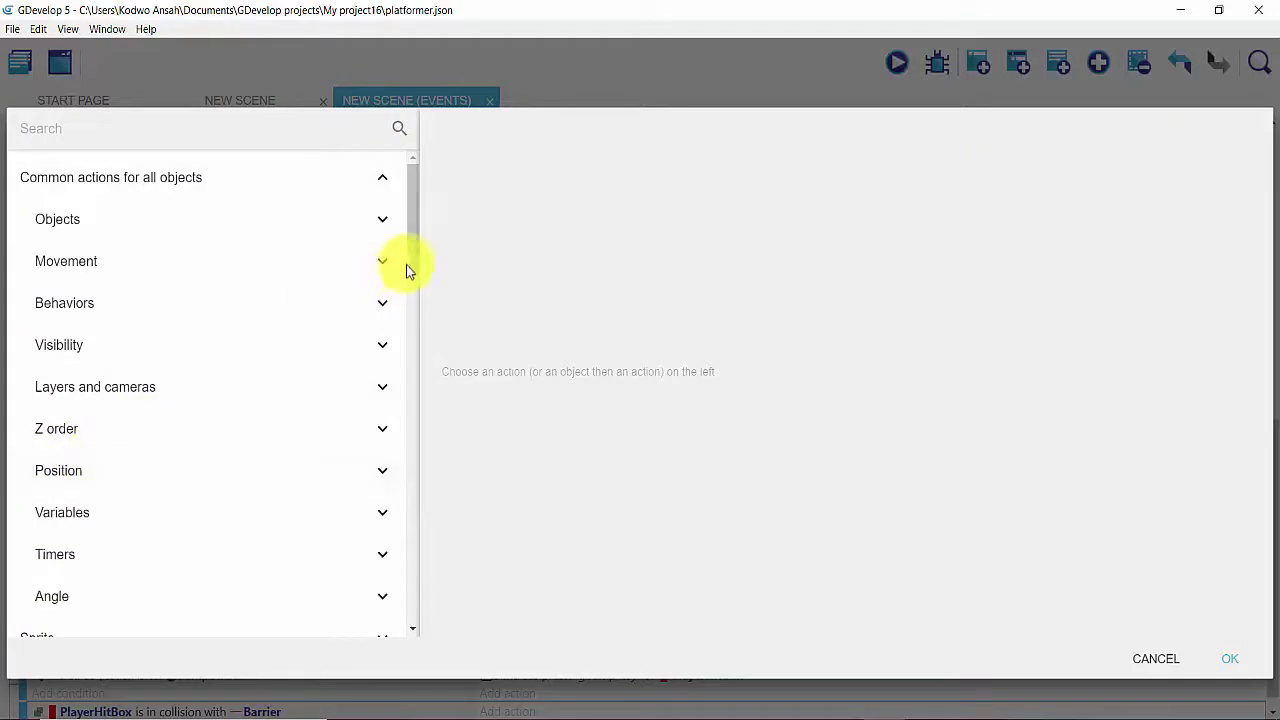
pyautogui.moveTo(409, 262); pyautogui.dragTo(390, 316)
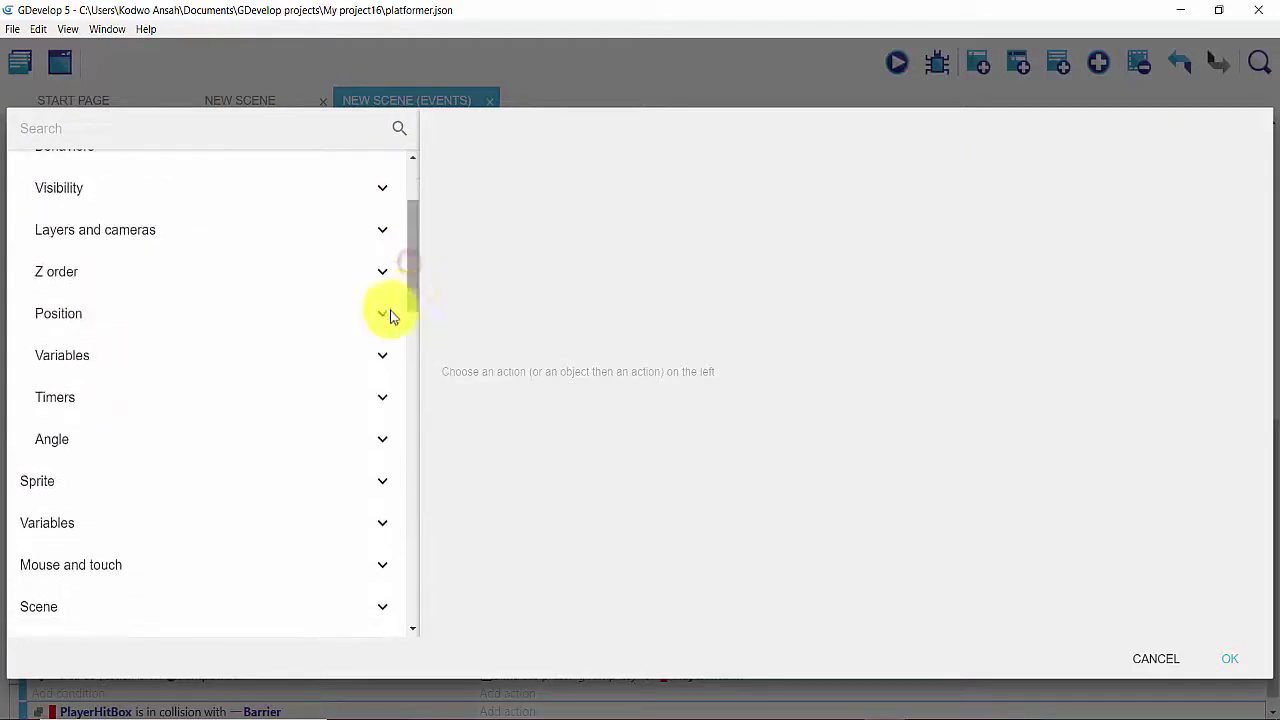
pyautogui.click(210, 326)
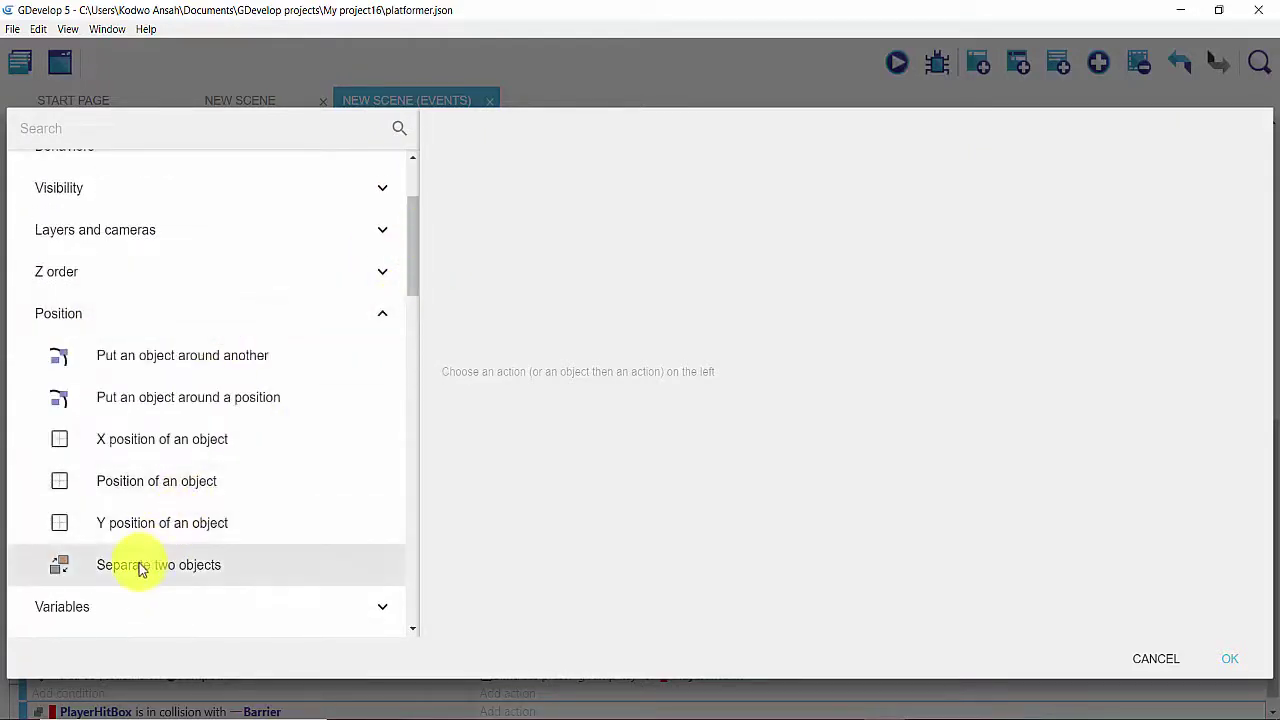
pyautogui.click(154, 566)
pyautogui.click(470, 228)
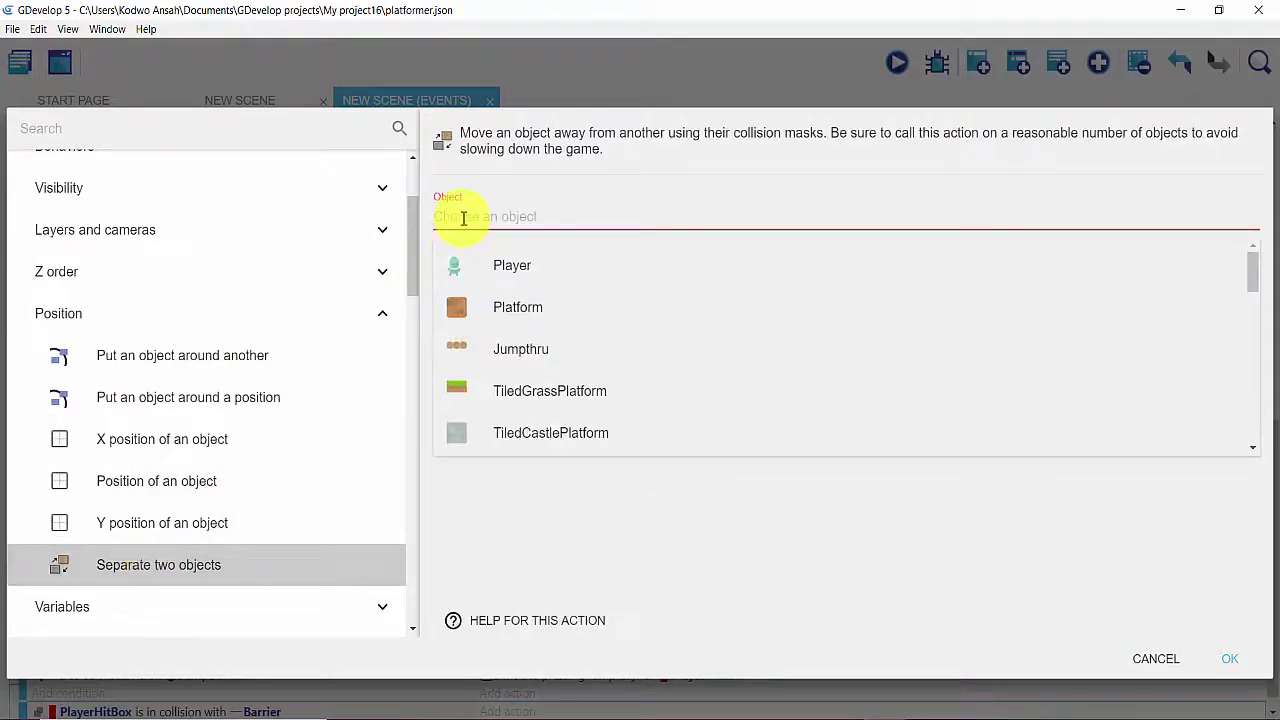
pyautogui.click(488, 264)
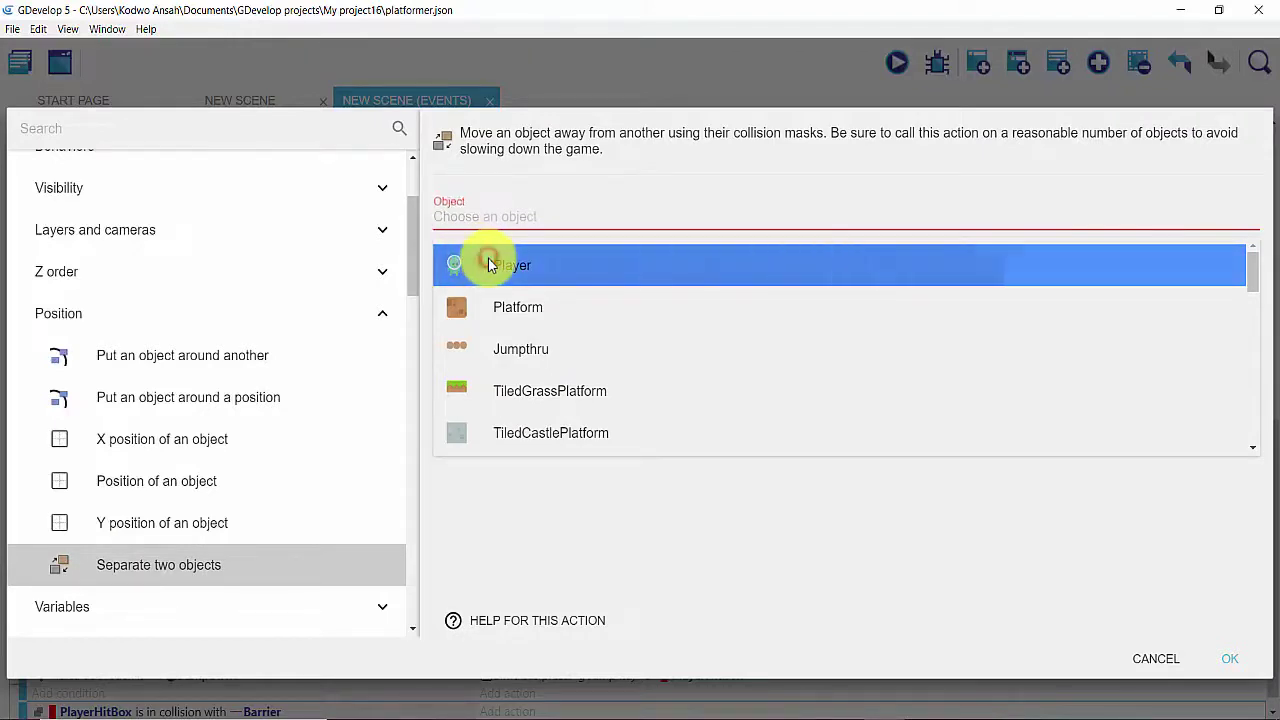
pyautogui.click(463, 283)
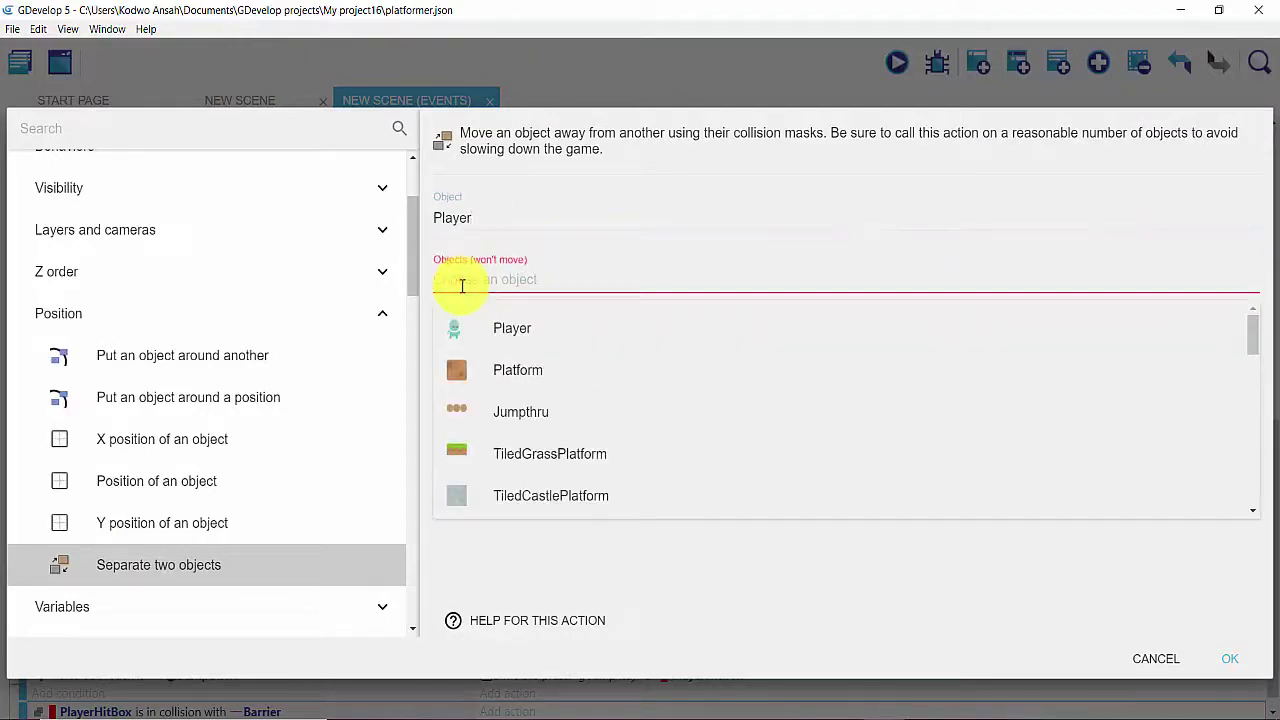
pyautogui.write('bar')
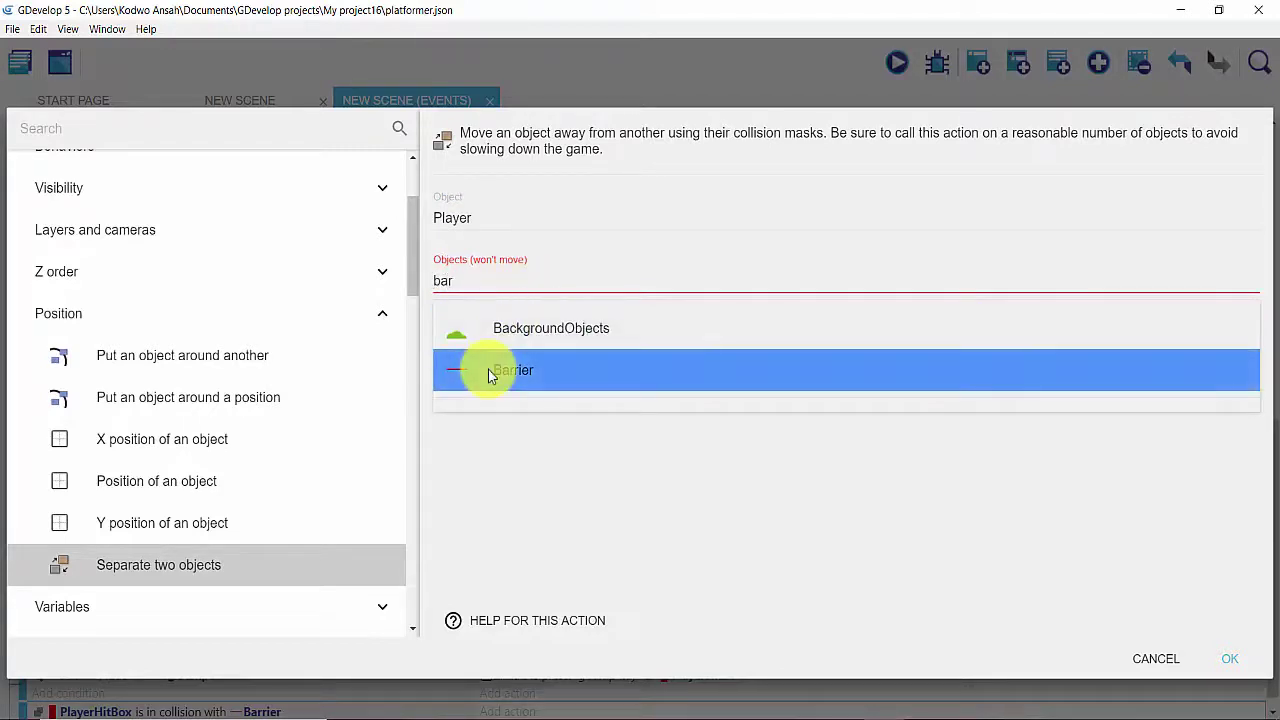
pyautogui.click(783, 371)
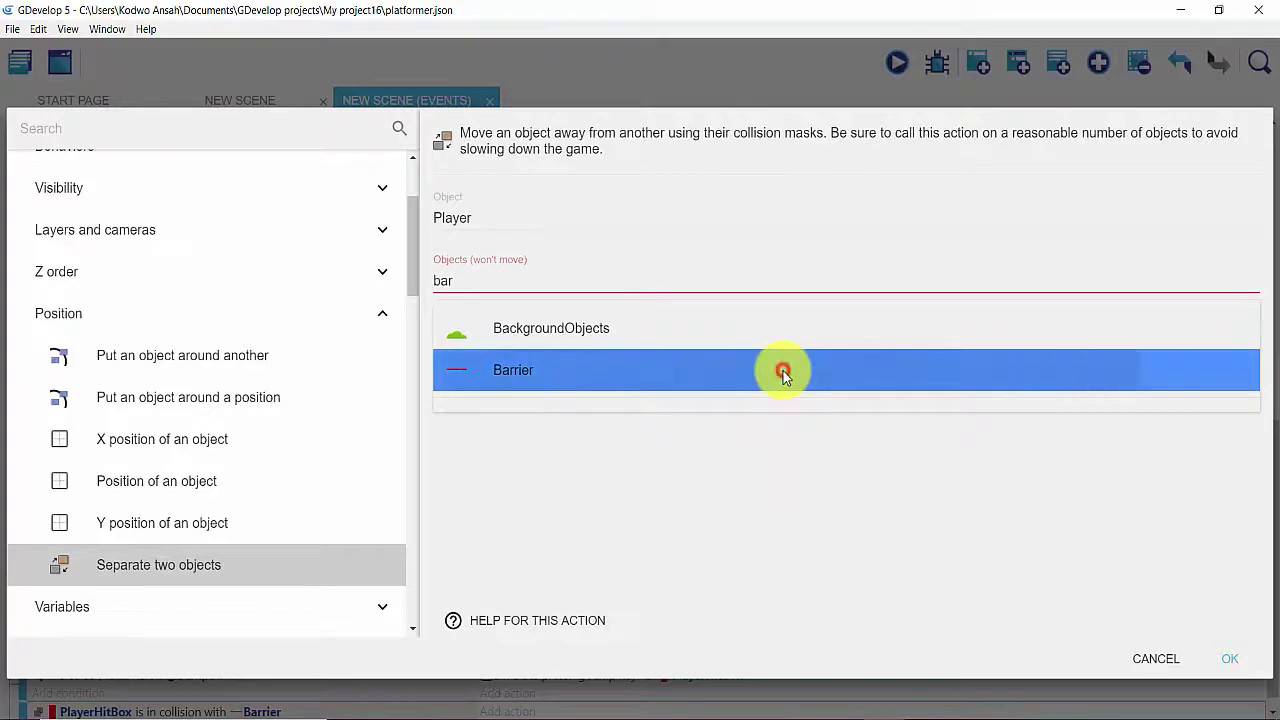
pyautogui.click(1218, 656)
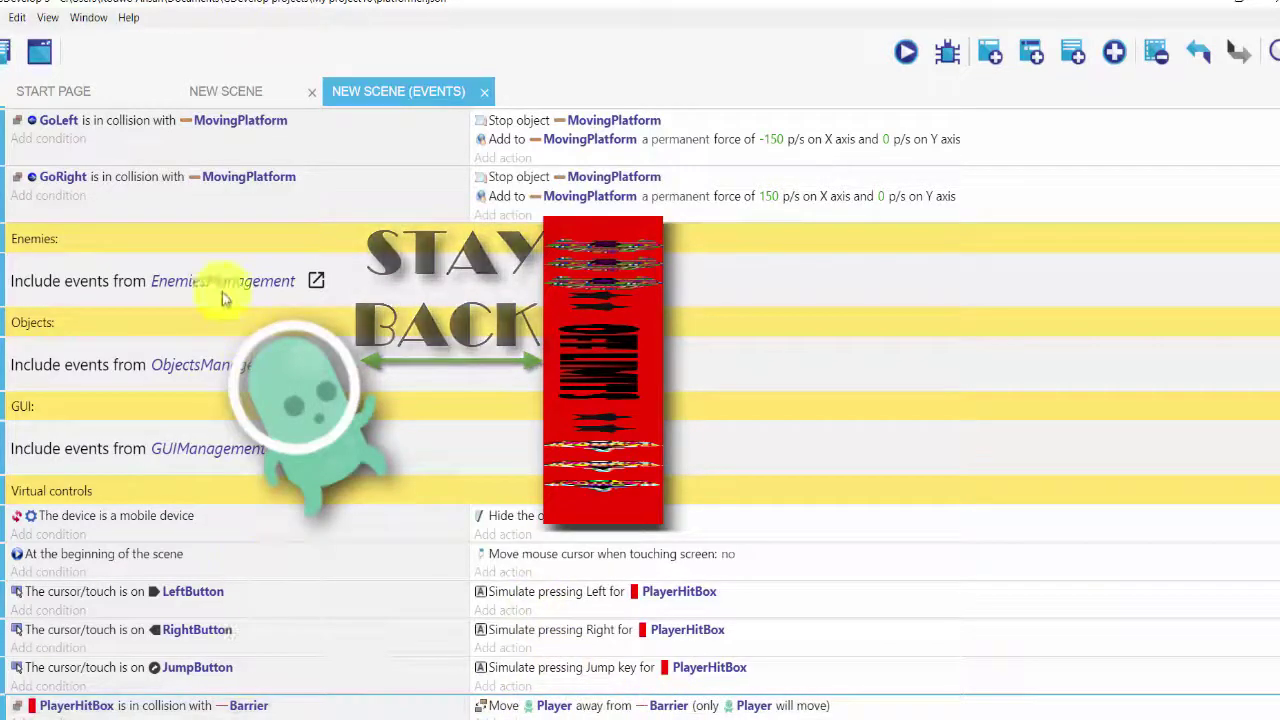
# Return to the scene layout and launch a preview to test the barrier event.
pyautogui.click(215, 88)
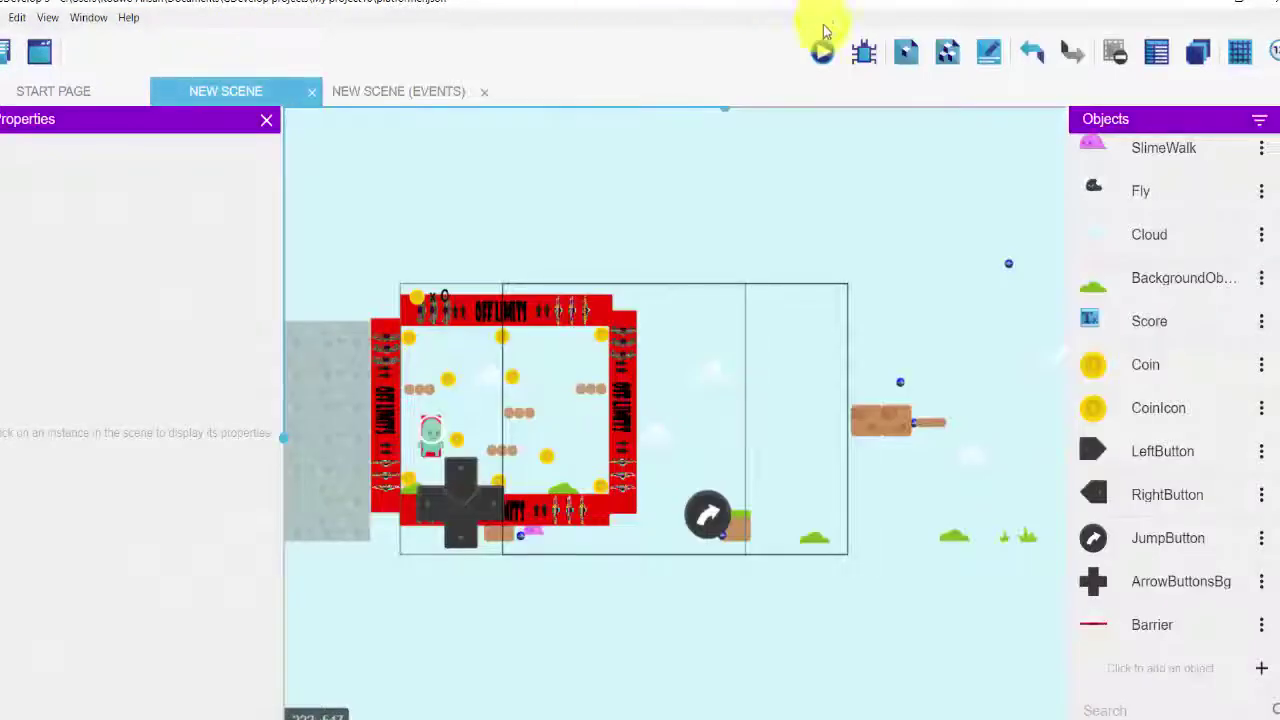
pyautogui.click(822, 52)
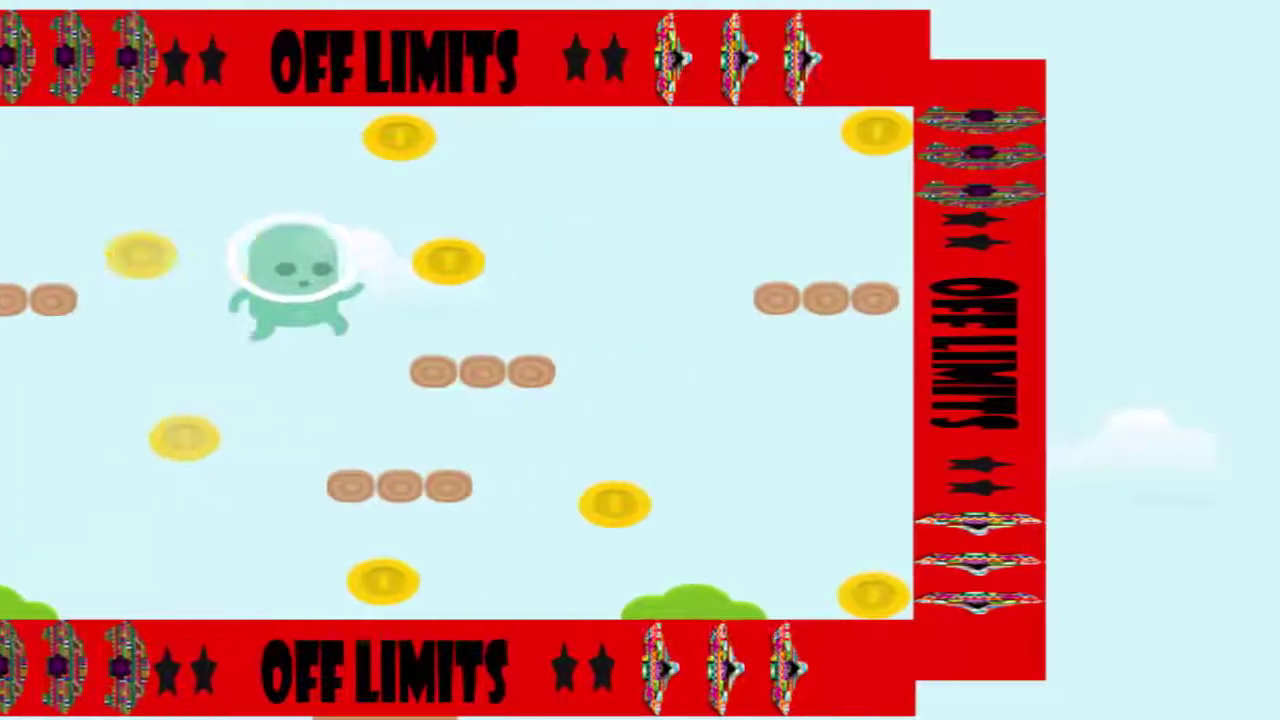
# Run and jump the player around the enclosed area in the preview to test the left and right barriers.
pyautogui.press('space')
pyautogui.press('Left')
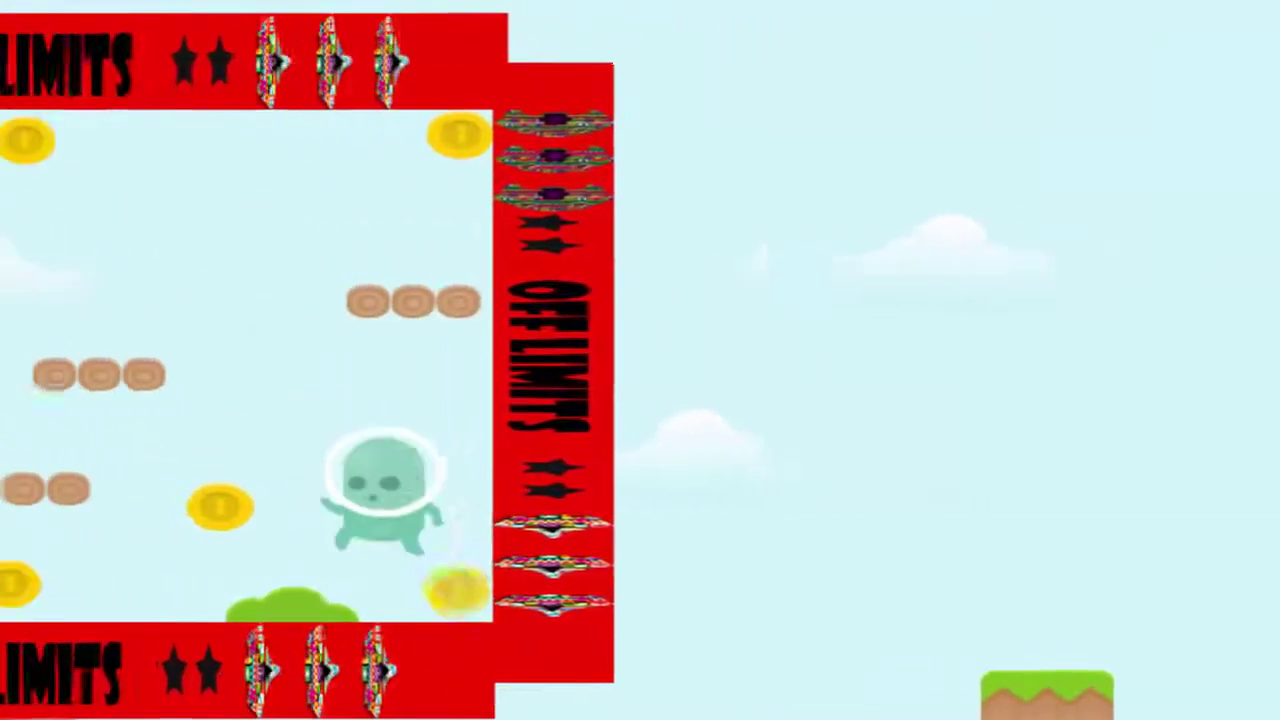
pyautogui.press('space')
pyautogui.press('Up')
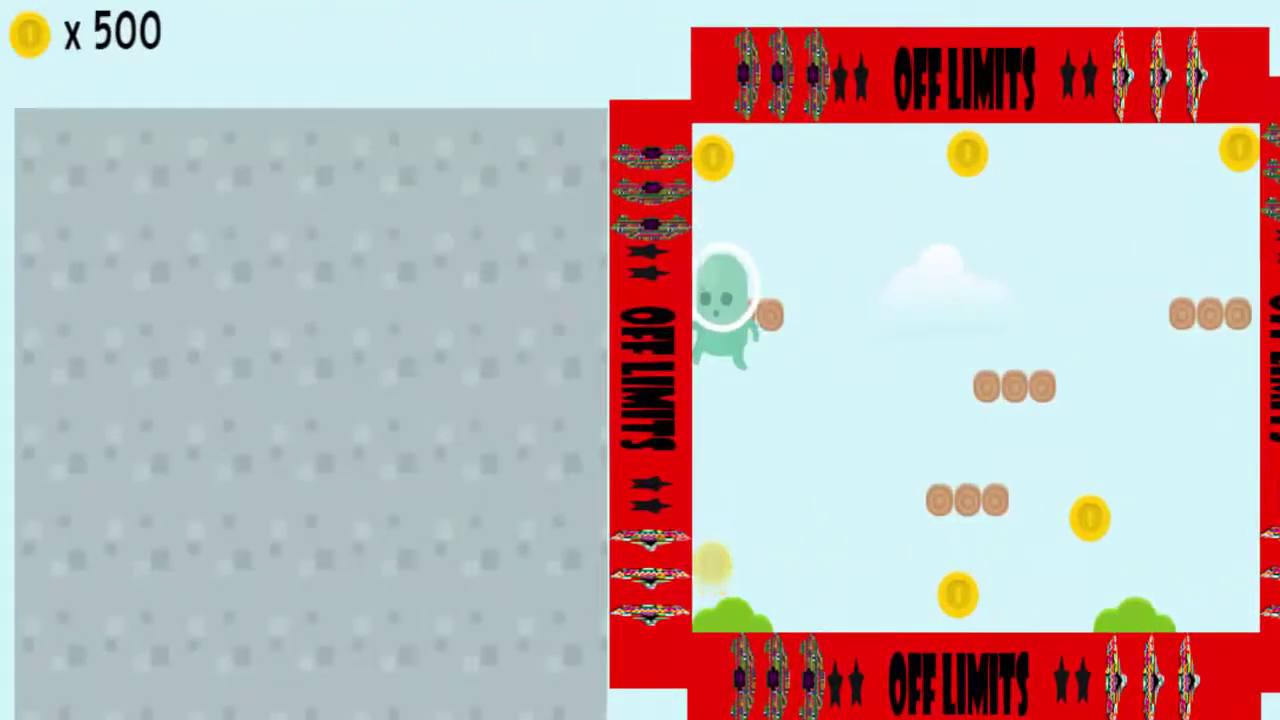
pyautogui.press('Right')
pyautogui.press('Up')
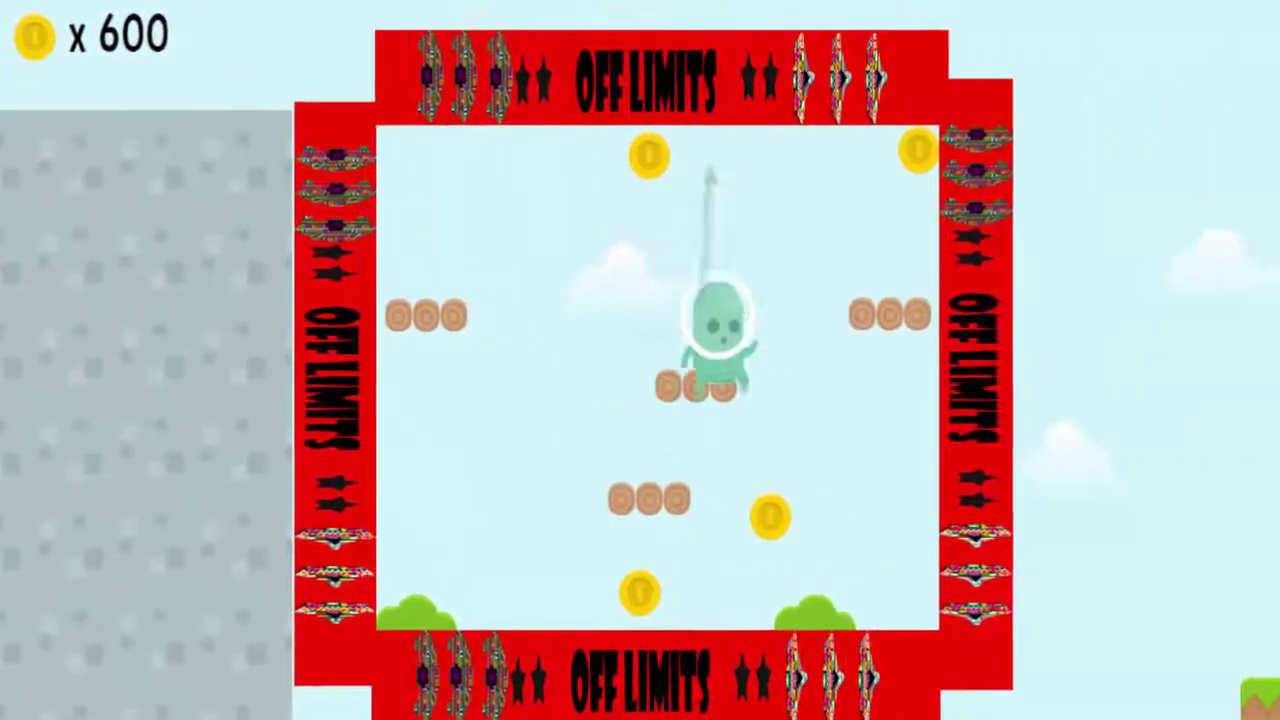
pyautogui.press('Right')
pyautogui.press('Up')
pyautogui.press('Left')
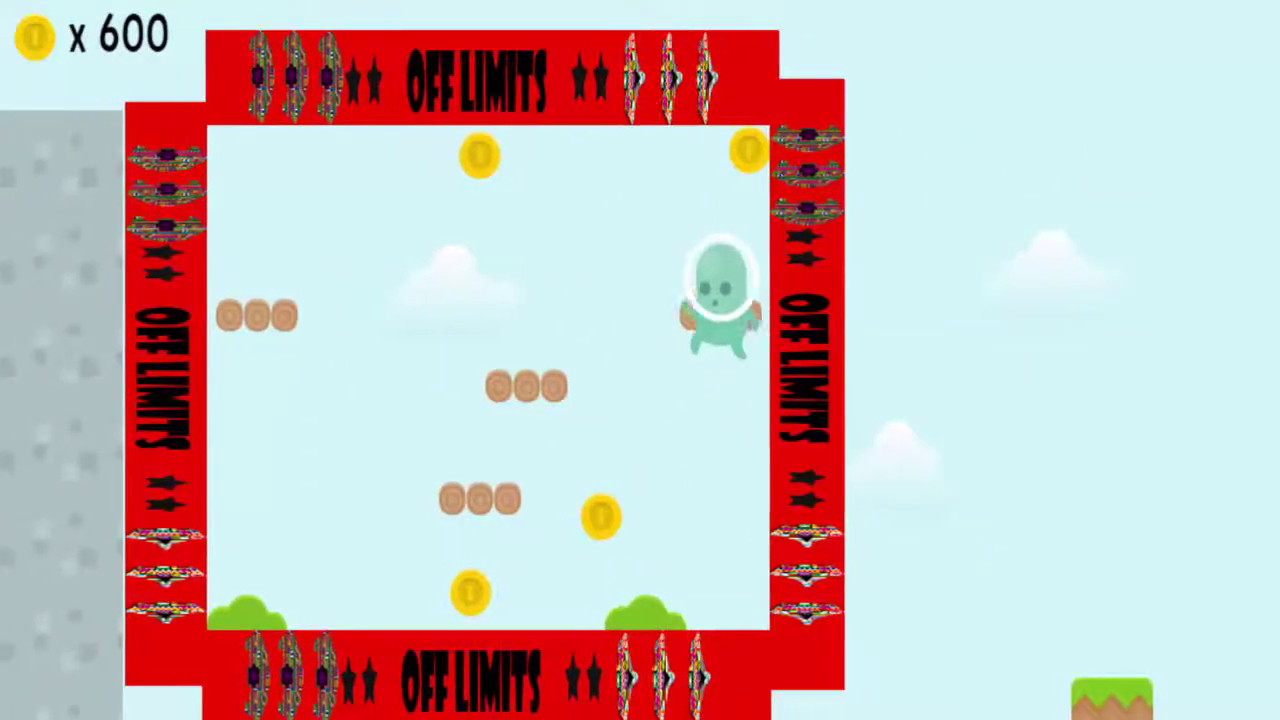
pyautogui.press('Up')
pyautogui.press('Up')
pyautogui.press('Right')
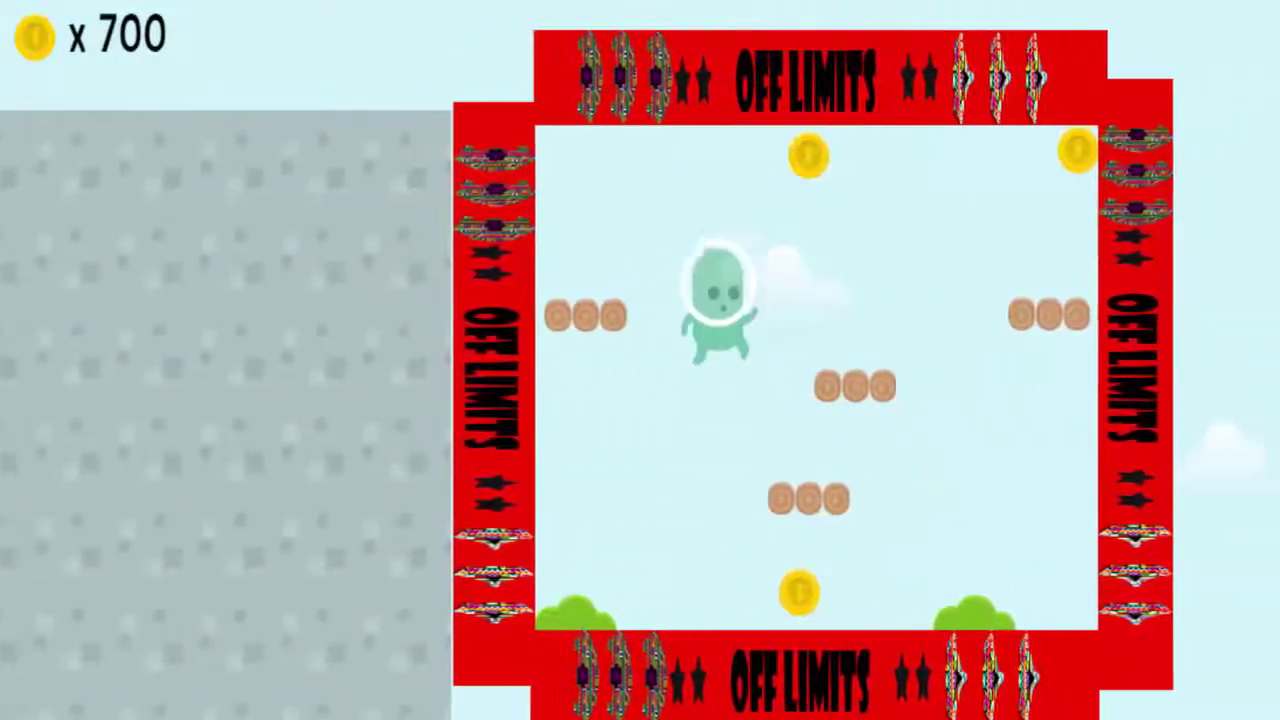
# Keep jumping the player across the enclosure and down to the lower right corner to test the bottom and right barriers.
pyautogui.press('Up')
pyautogui.press('Up')
pyautogui.press('Left')
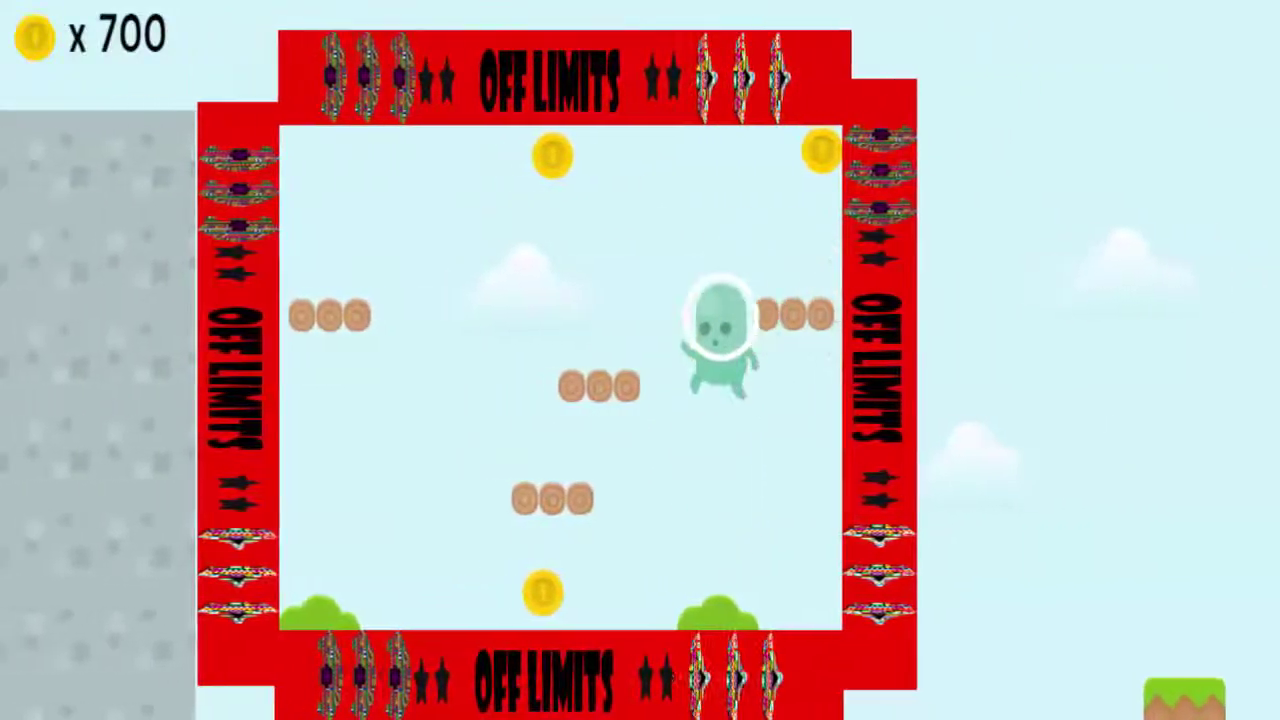
pyautogui.press('Right')
pyautogui.press('Up')
pyautogui.press('Right')
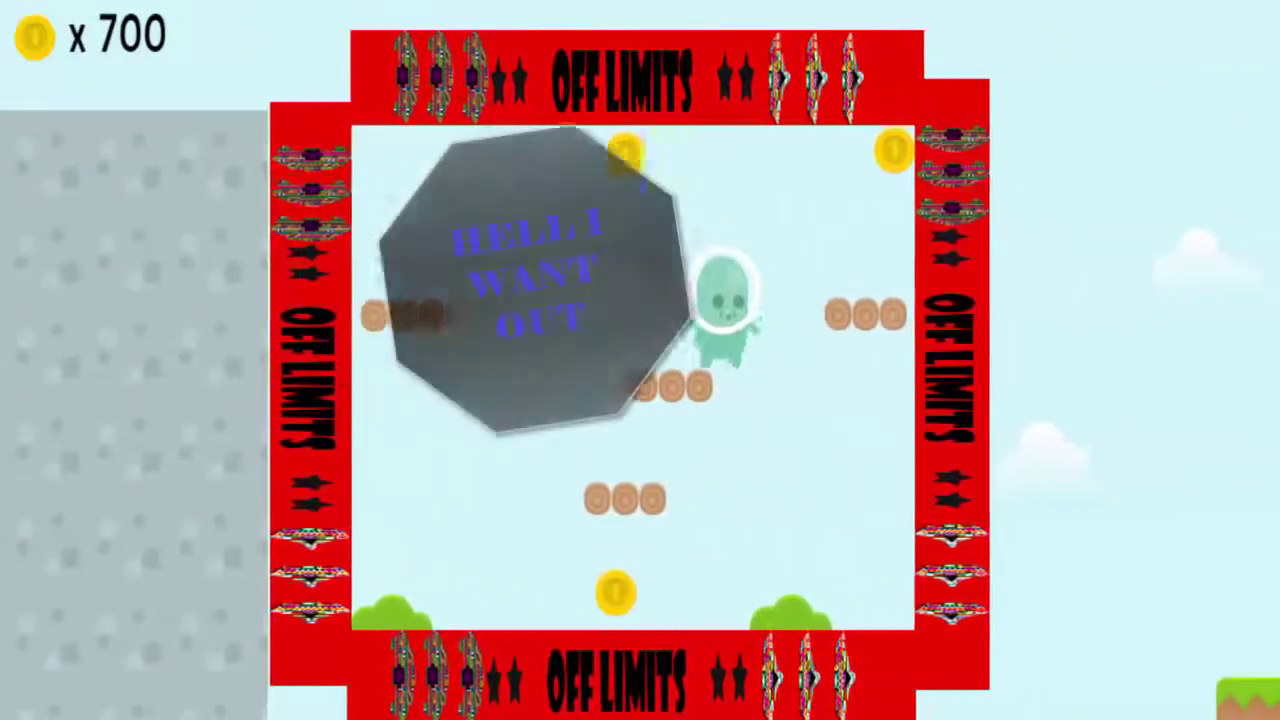
pyautogui.press('Left')
pyautogui.press('Up')
pyautogui.press('Right')
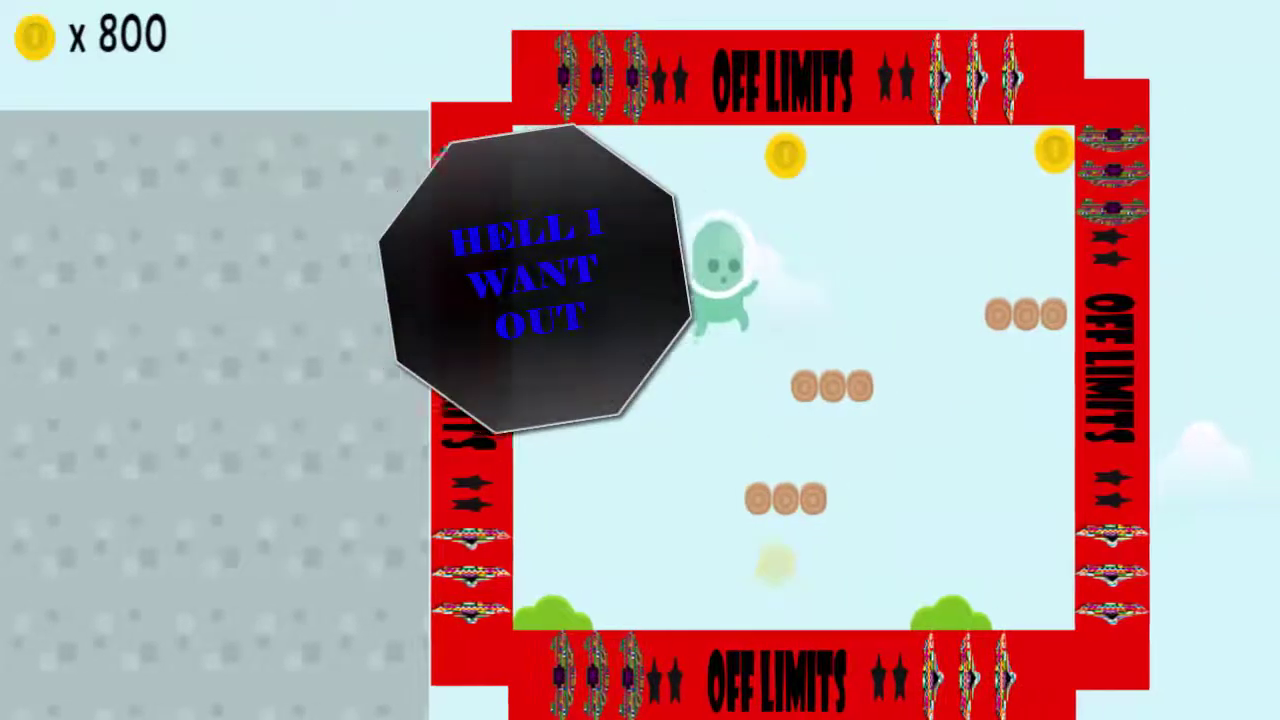
pyautogui.press('Up')
pyautogui.press('Right')
pyautogui.press('Right')
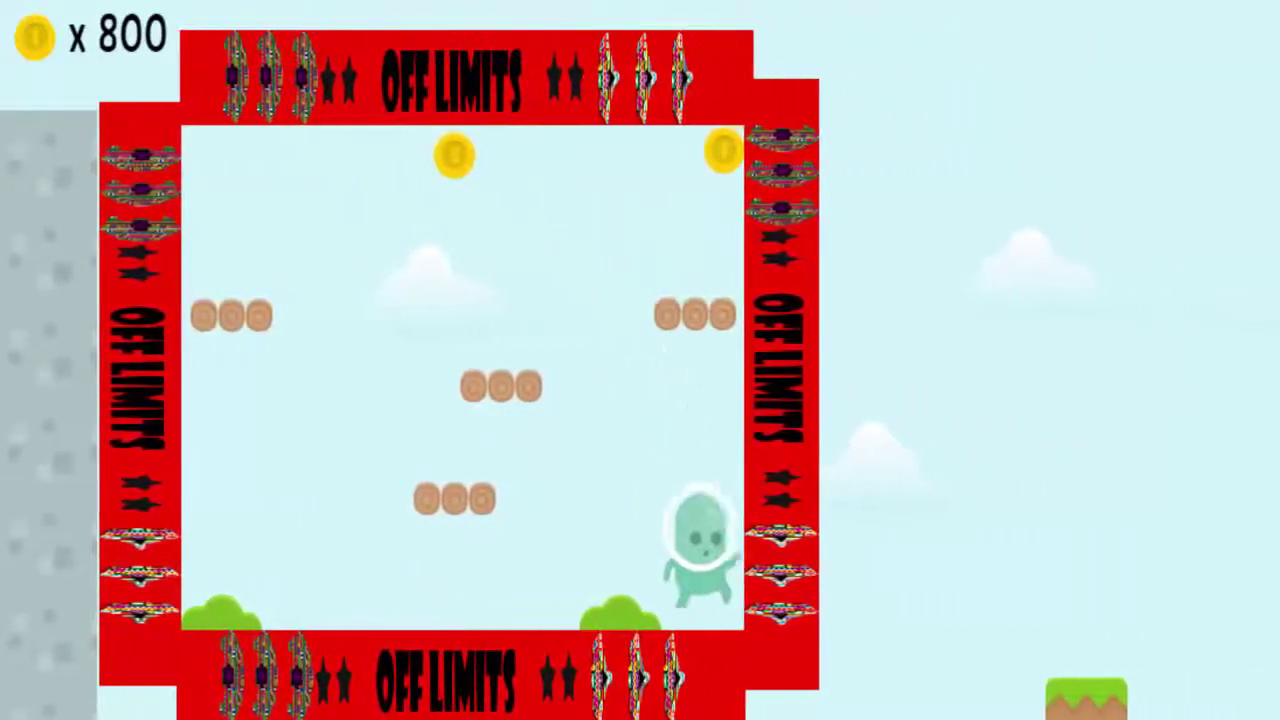
# Jump the player onto the lower and middle log platforms, collect the top middle coin, and walk along the middle platform.
pyautogui.press('Up')
pyautogui.press('Left')
pyautogui.press('Right')
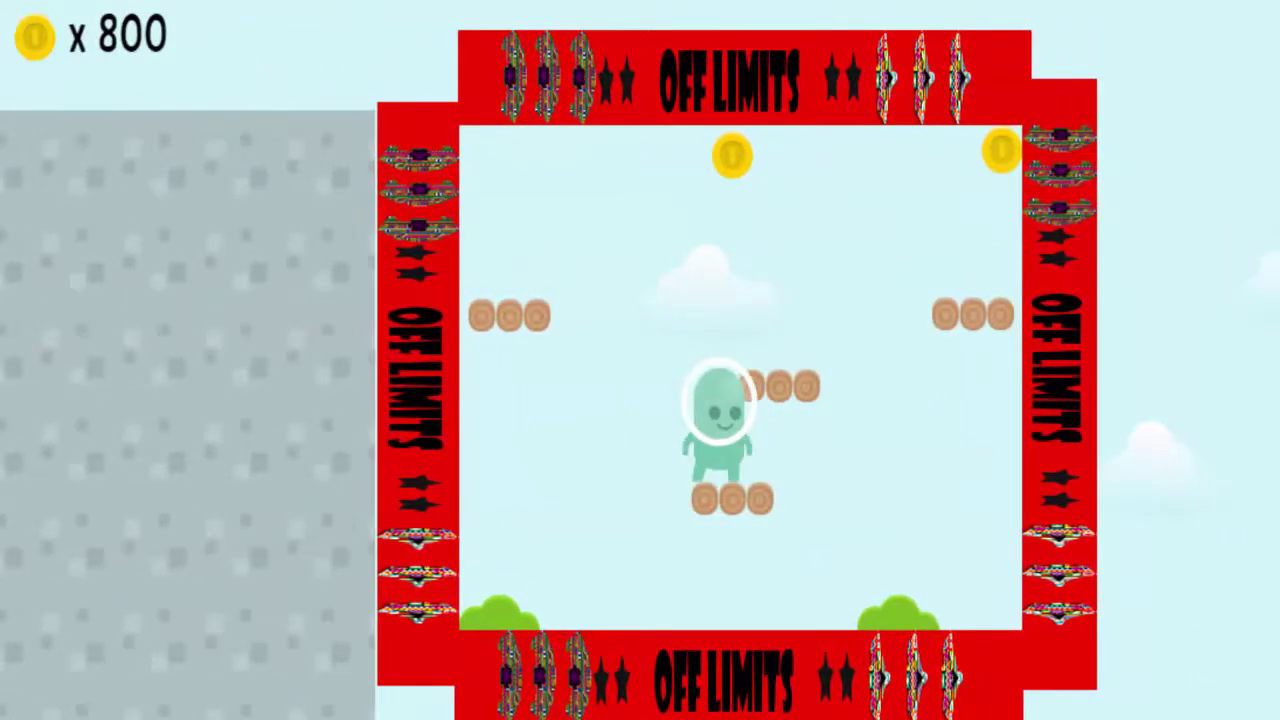
pyautogui.press('Up')
pyautogui.press('Right')
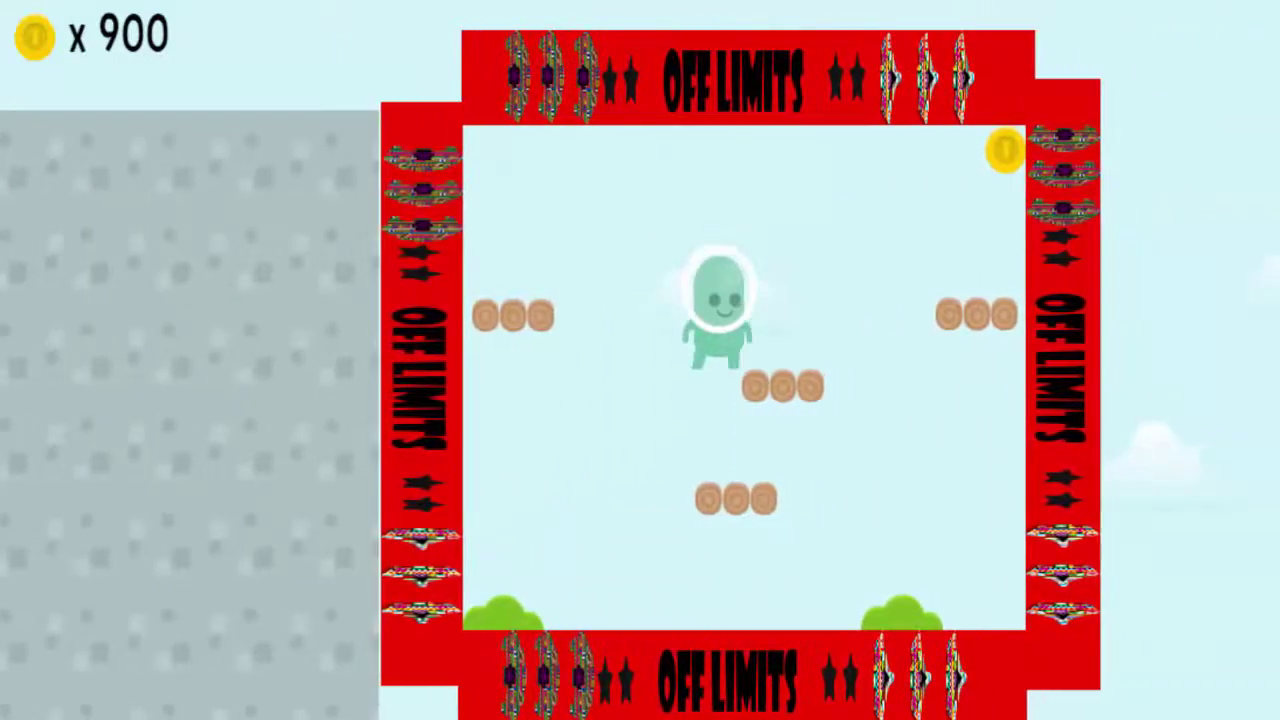
pyautogui.press('Right')
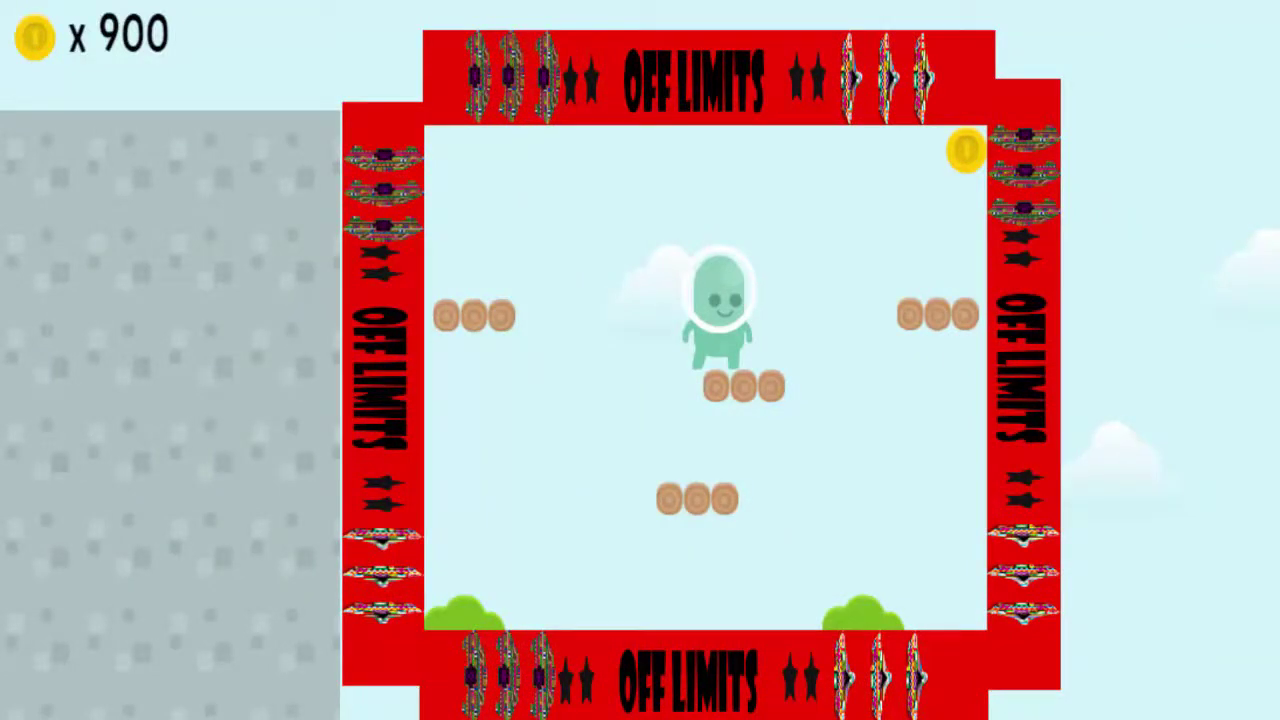
pyautogui.press('Right')
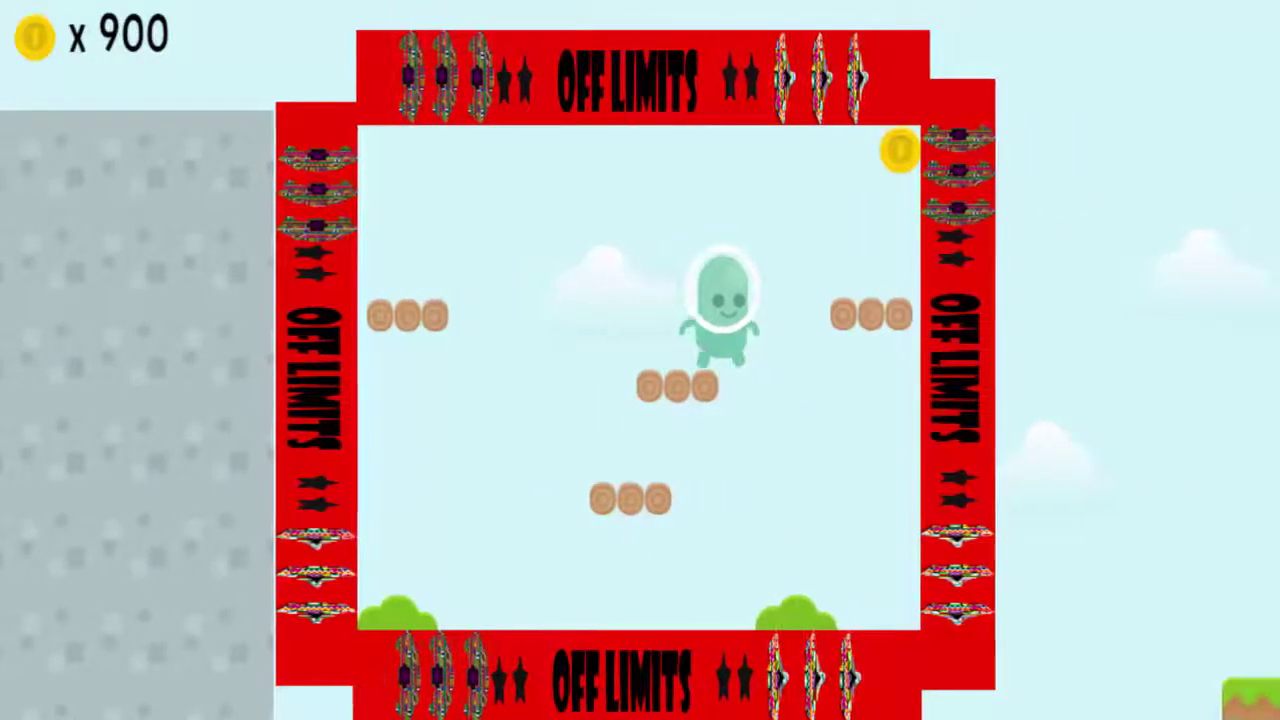
pyautogui.press('Left')
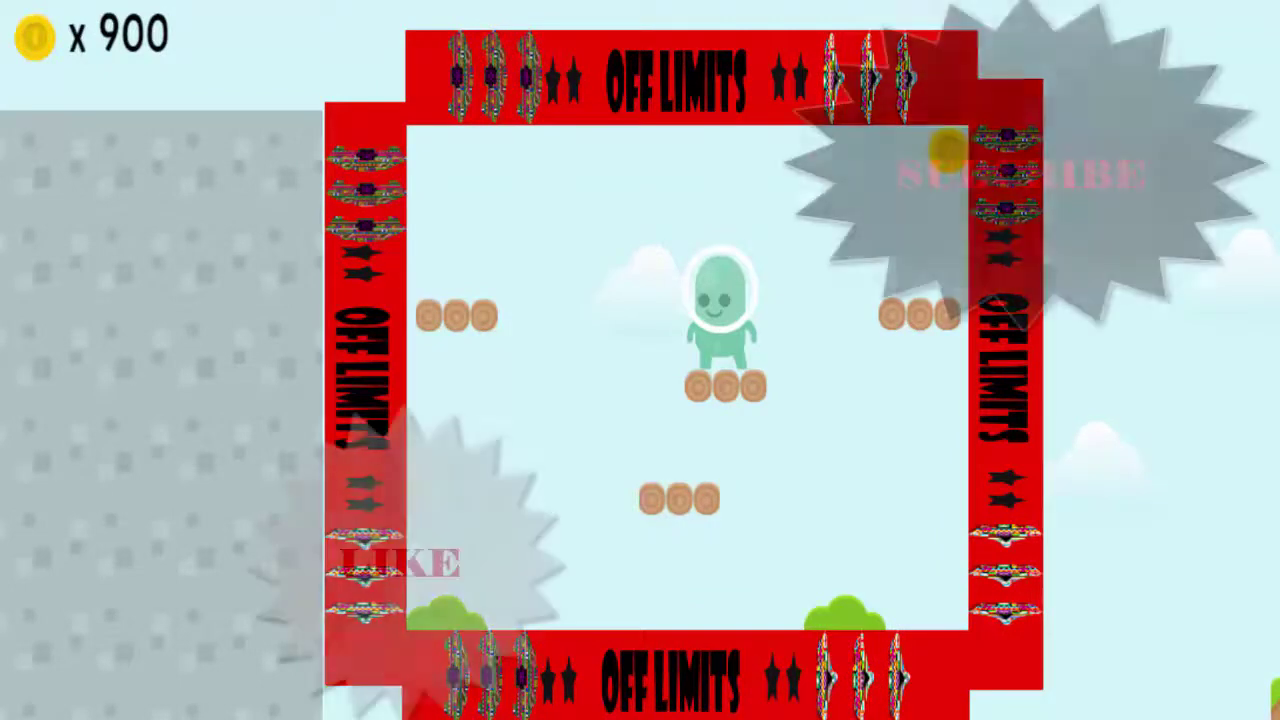